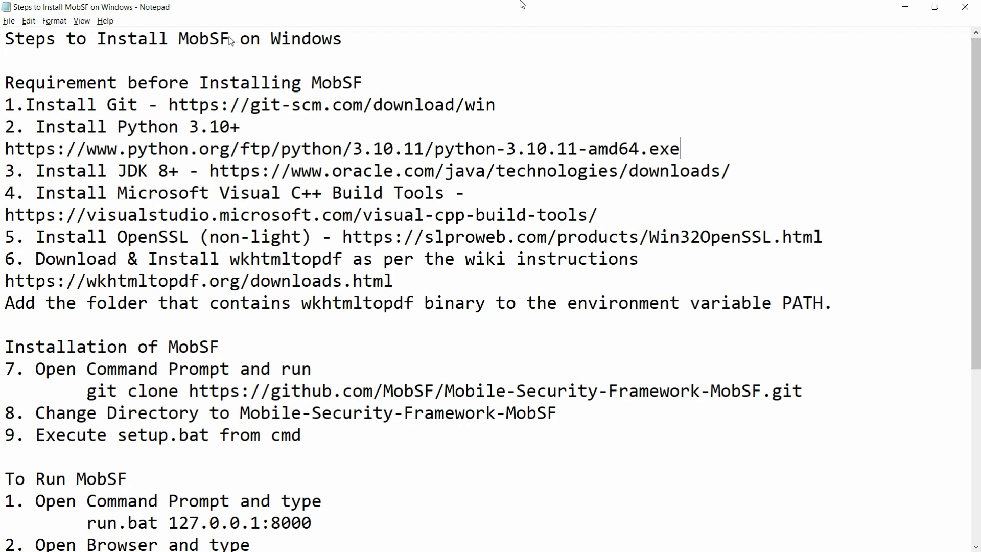
Copy the git-scm.com download link from line 1 of the MobSF notes into Chrome's address bar.
left_click(162, 106)
key("shift+End")
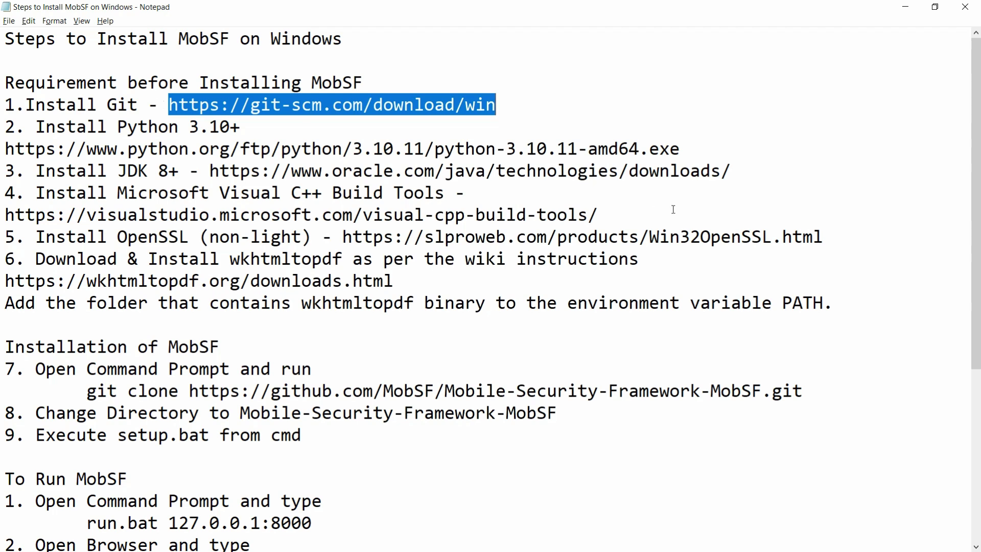
key("ctrl+c")
key("alt+Tab")
key("ctrl+v")
Download the 64-bit Git-2.48.1-64-bit.exe installer and show it in its Downloads folder.
key("Return")
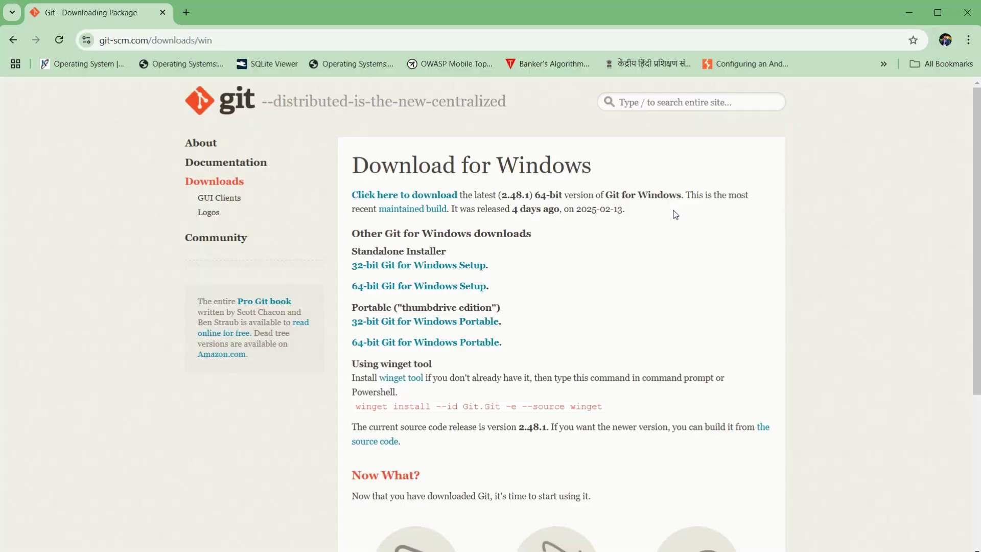
left_click(373, 194)
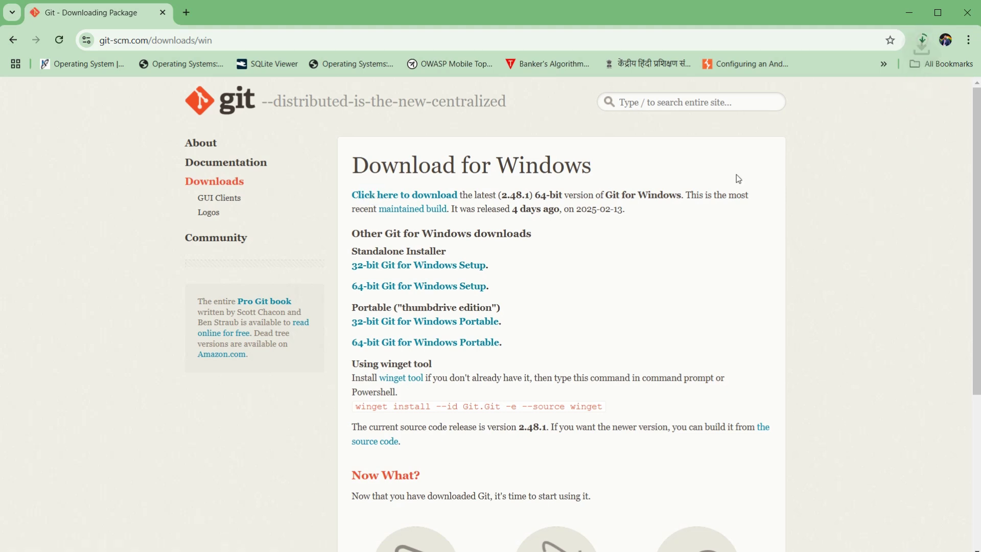
key("ctrl+j")
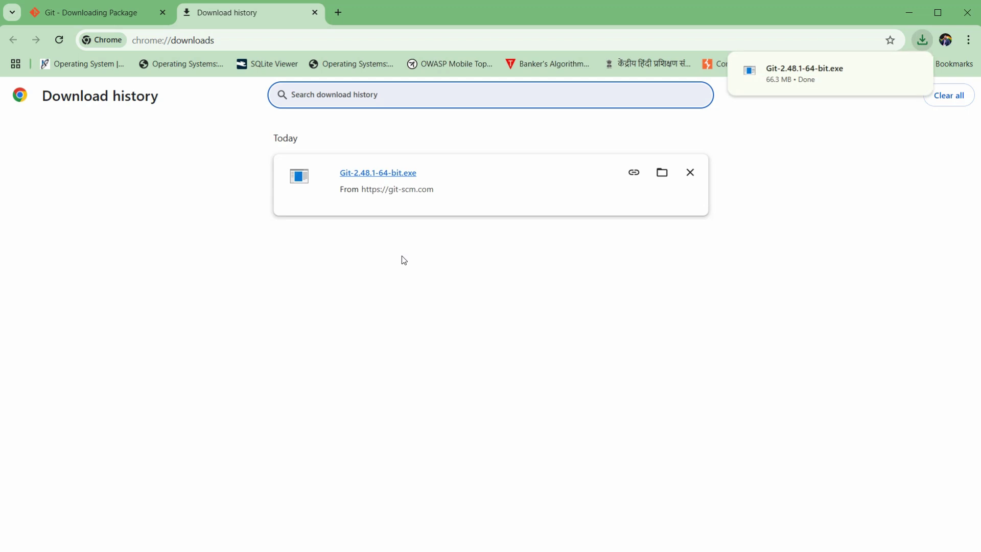
left_click(660, 179)
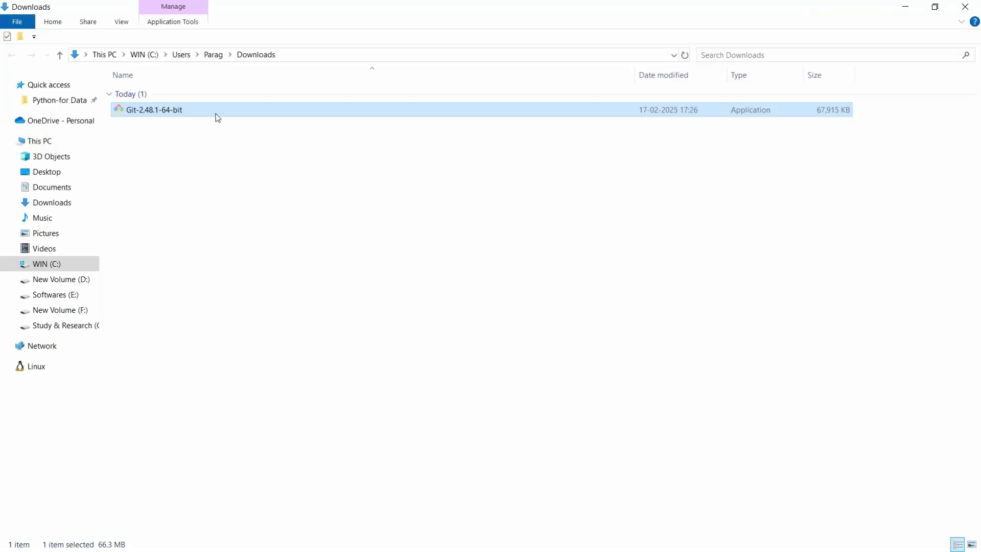
Run Git-2.48.1-64-bit.exe as administrator, accepting the unverified-app warning.
double_click(214, 111)
right_click(215, 112)
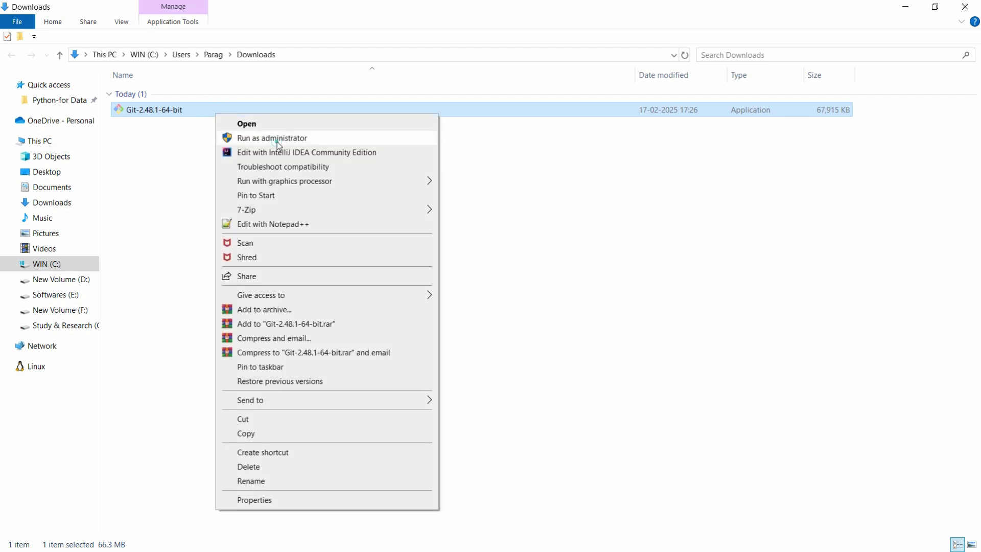
left_click(276, 141)
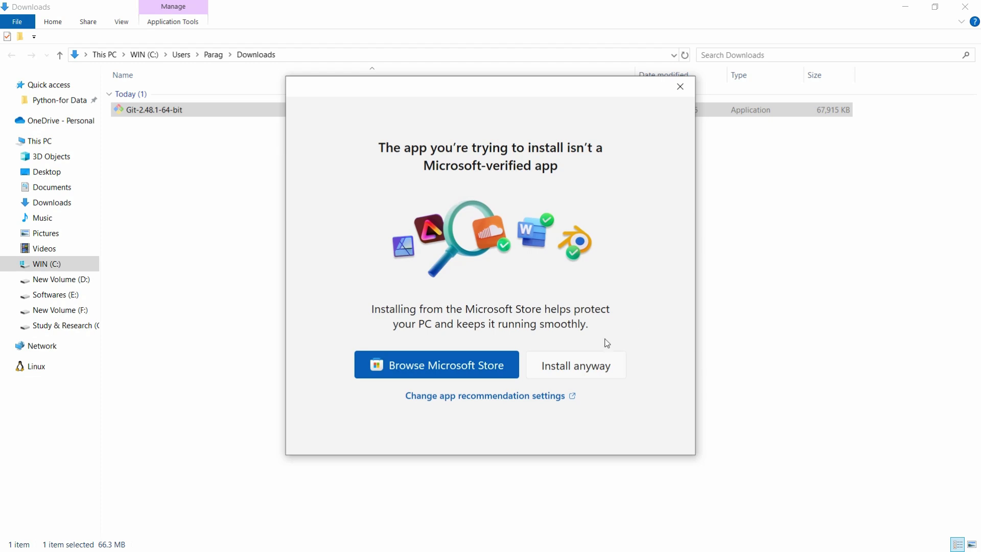
left_click(570, 369)
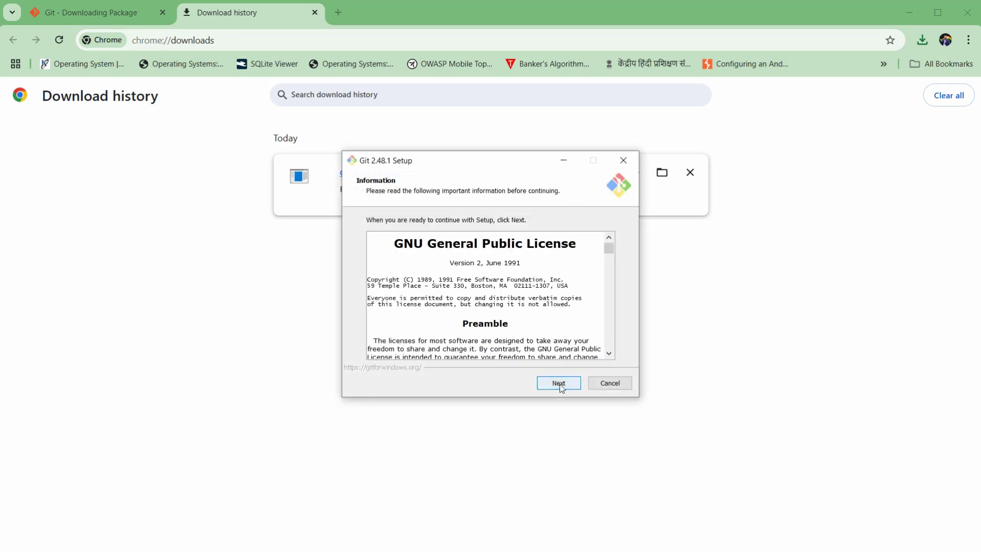
Accept the GPL notice and keep C:\Program Files\Git, default components, editor, branch and PATH settings.
left_click(559, 384)
left_click(560, 384)
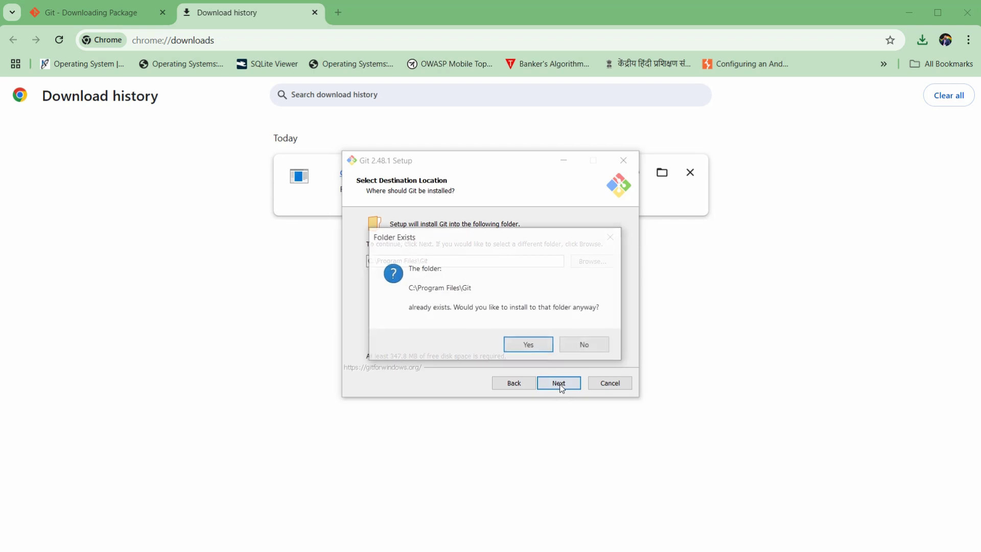
left_click(529, 348)
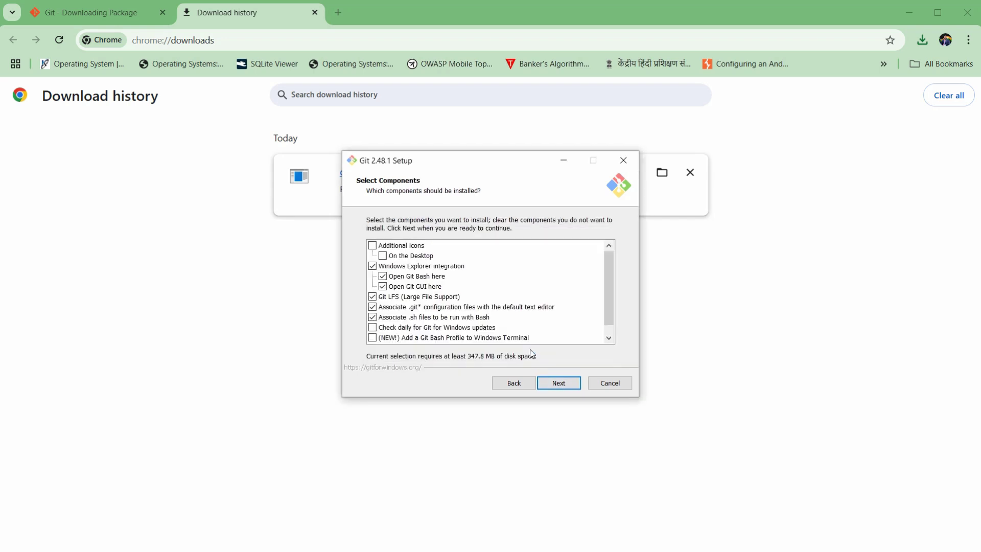
left_click(557, 382)
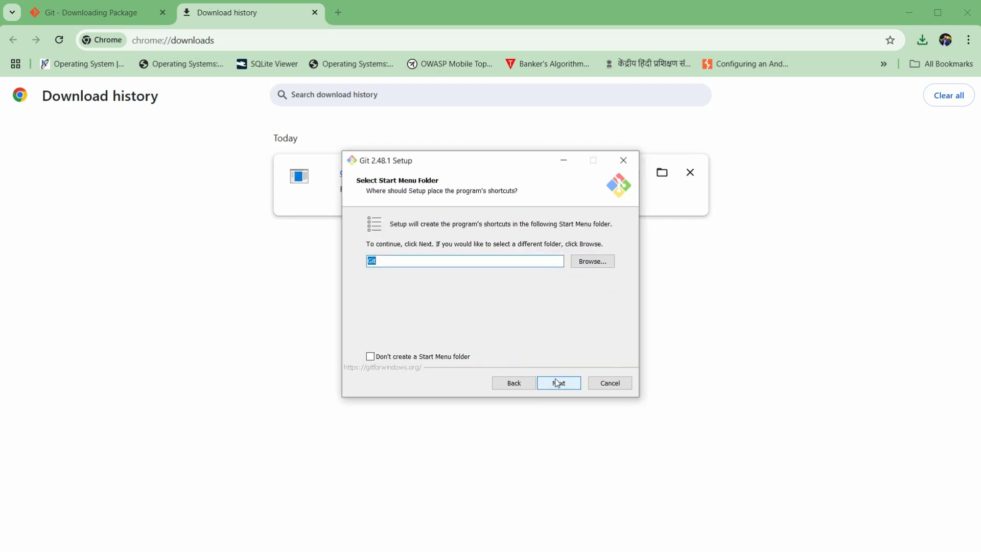
left_click(557, 382)
left_click(558, 382)
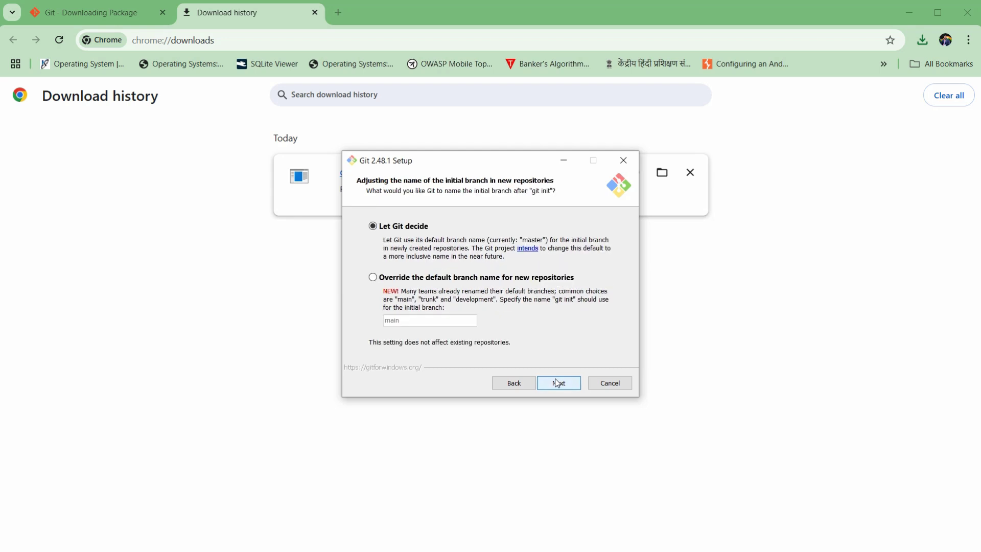
left_click(557, 383)
left_click(558, 382)
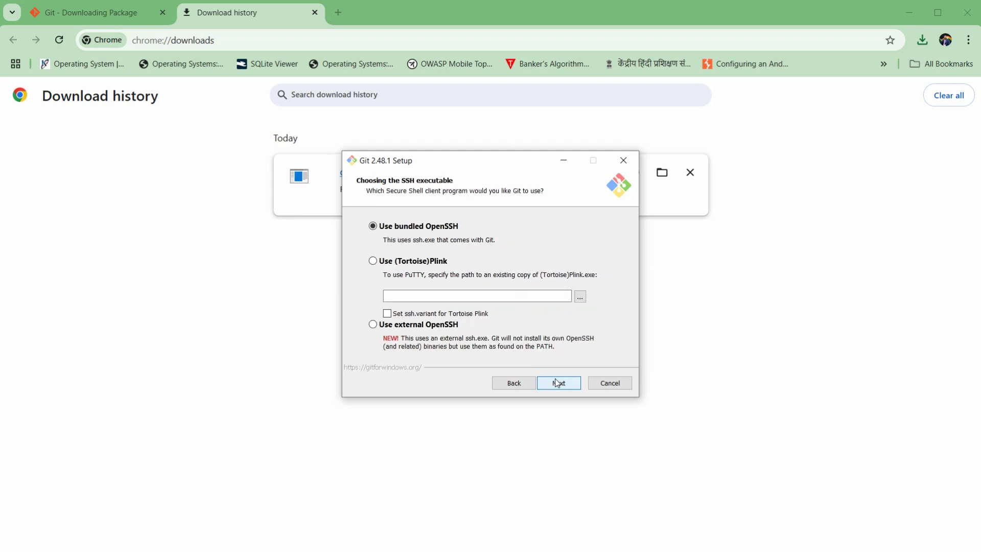
Keep bundled OpenSSH and remaining defaults, install Git, finish setup and close the release notes.
left_click(557, 383)
left_click(558, 383)
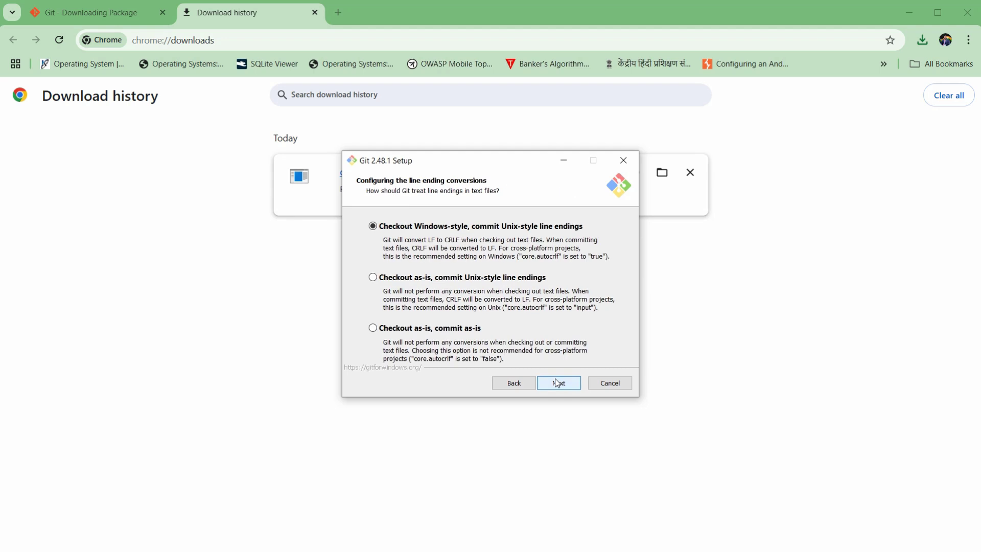
left_click(557, 383)
left_click(557, 383)
left_click(558, 382)
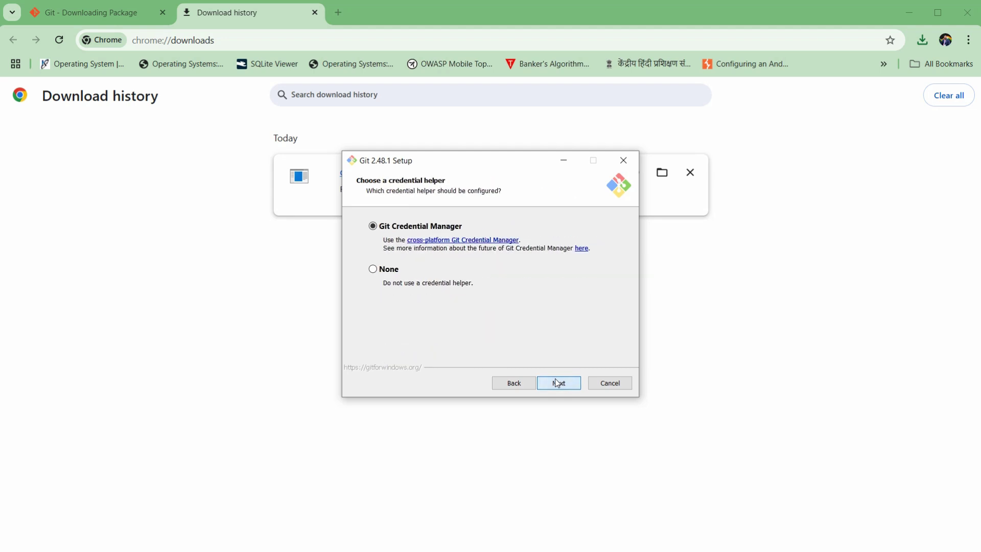
left_click(557, 382)
left_click(557, 383)
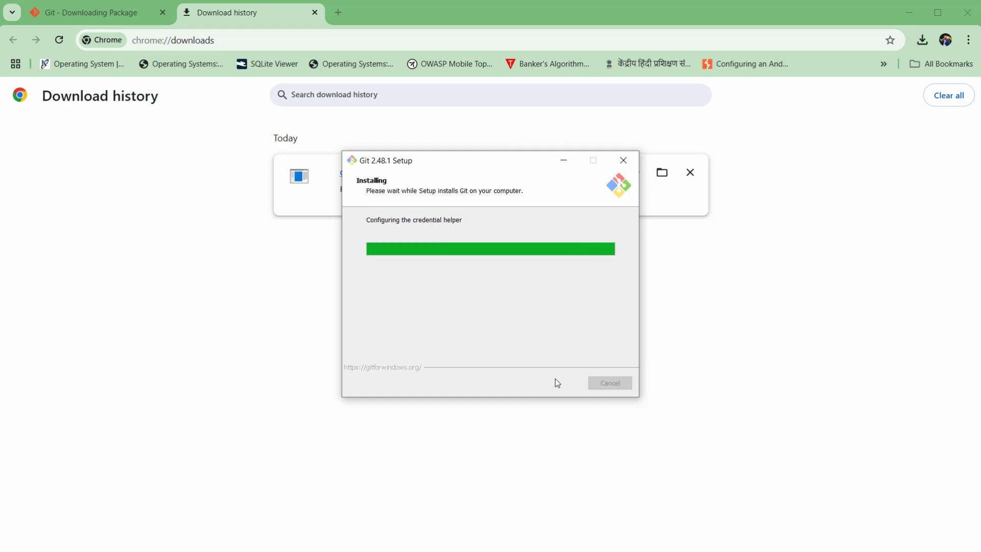
left_click(558, 384)
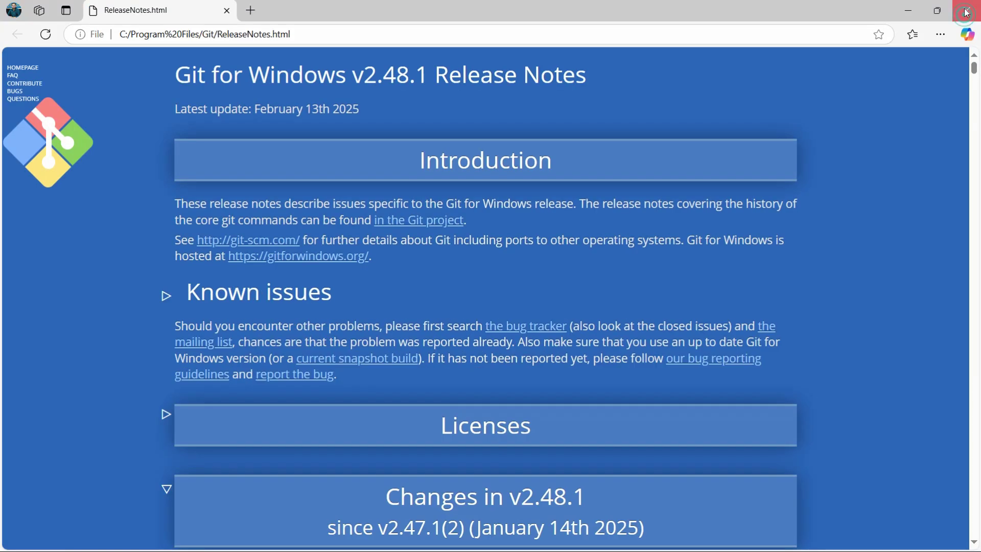
left_click(966, 12)
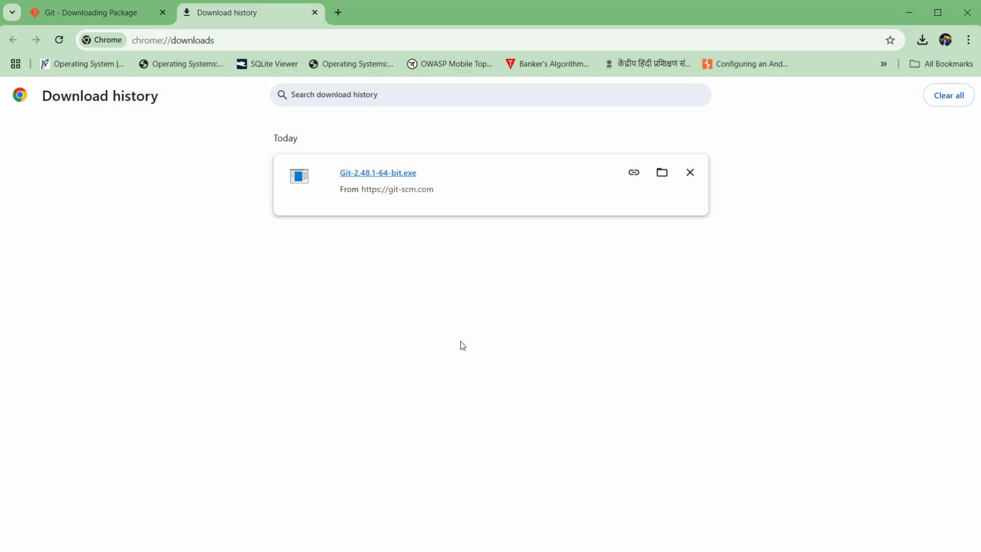
Copy the Python 3.10.11 link from the notes and load it in Chrome to download python-3.10.11-amd64.exe.
key("alt+Tab")
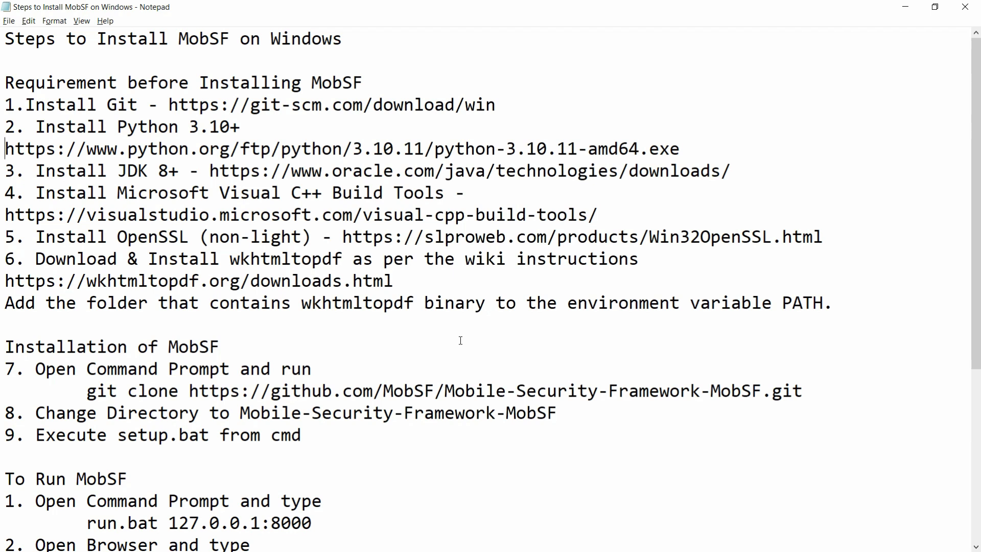
key("shift+End")
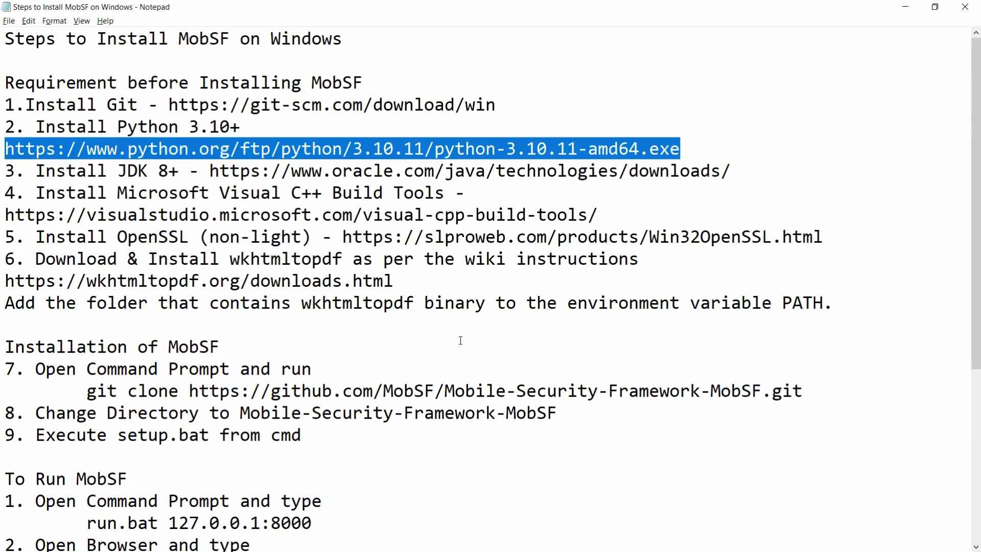
key("alt+Tab")
left_click(333, 38)
key("ctrl+v")
key("Return")
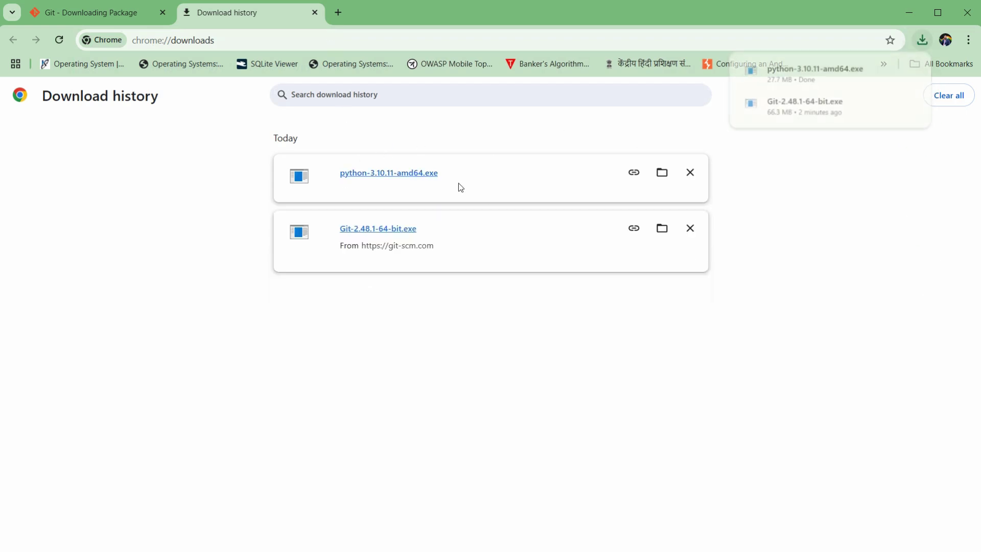
Run python-3.10.11-amd64.exe as administrator, install with default settings, and close the setup.
left_click(663, 173)
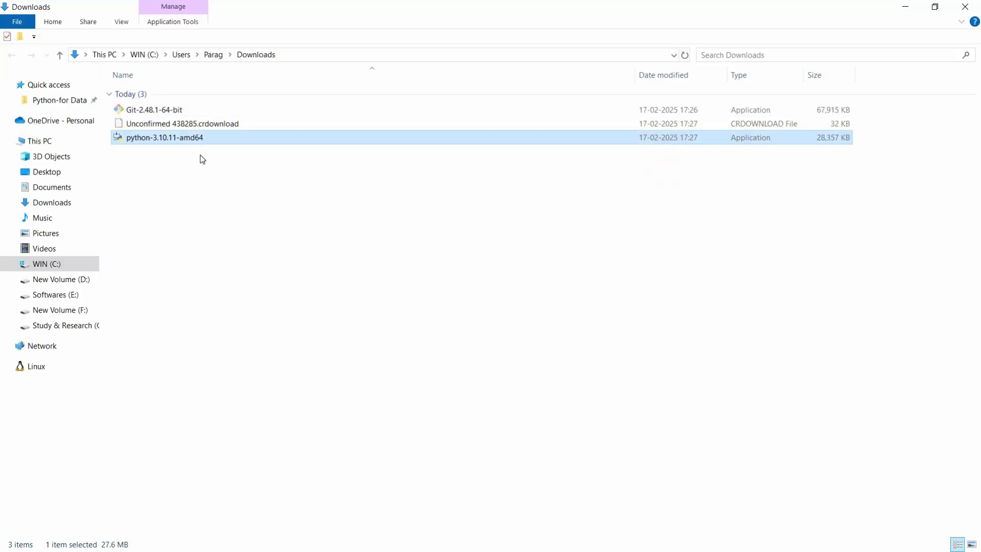
double_click(238, 121)
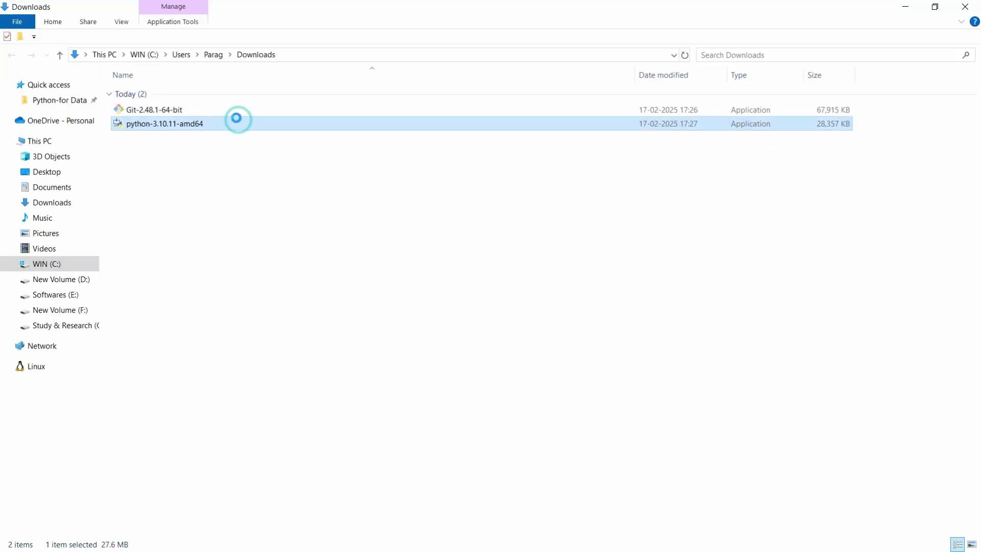
right_click(239, 124)
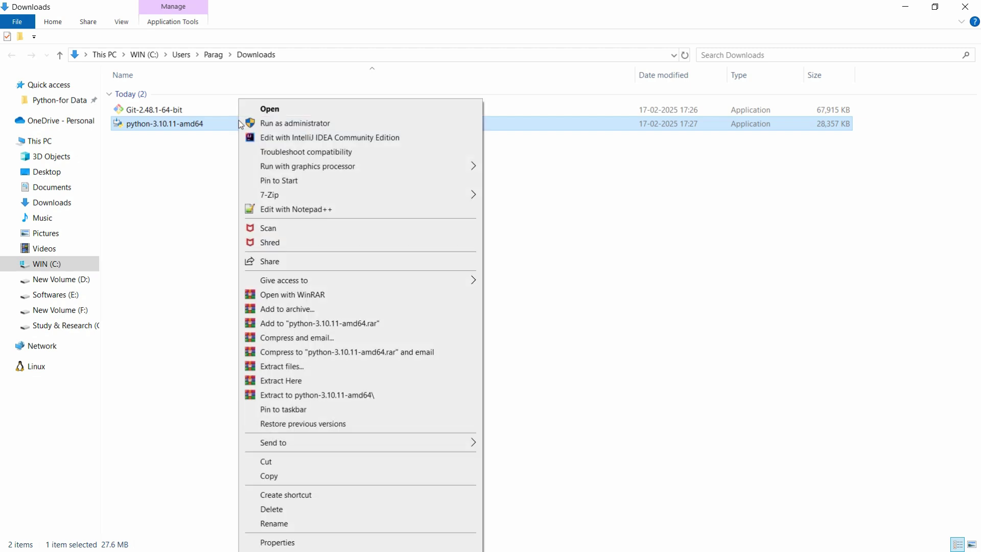
left_click(277, 127)
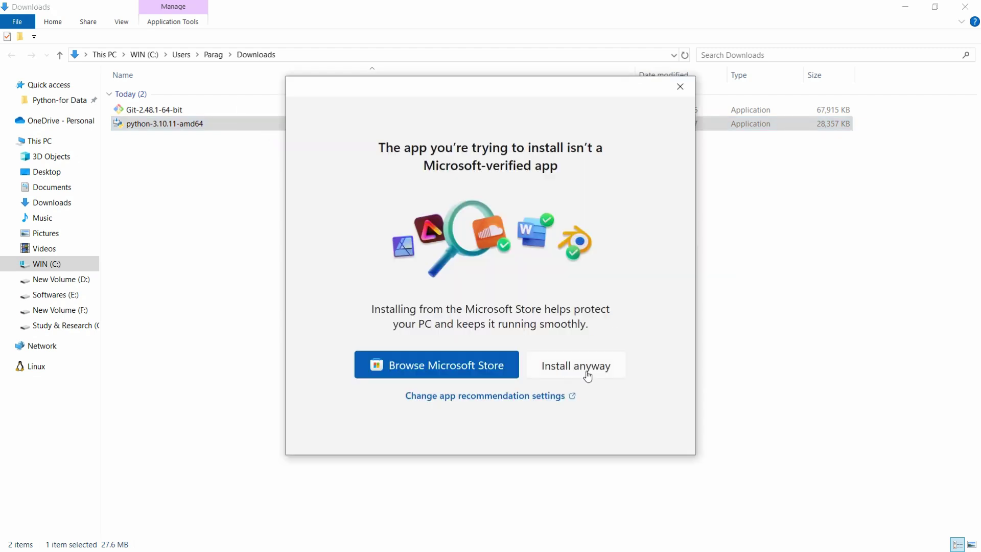
left_click(587, 375)
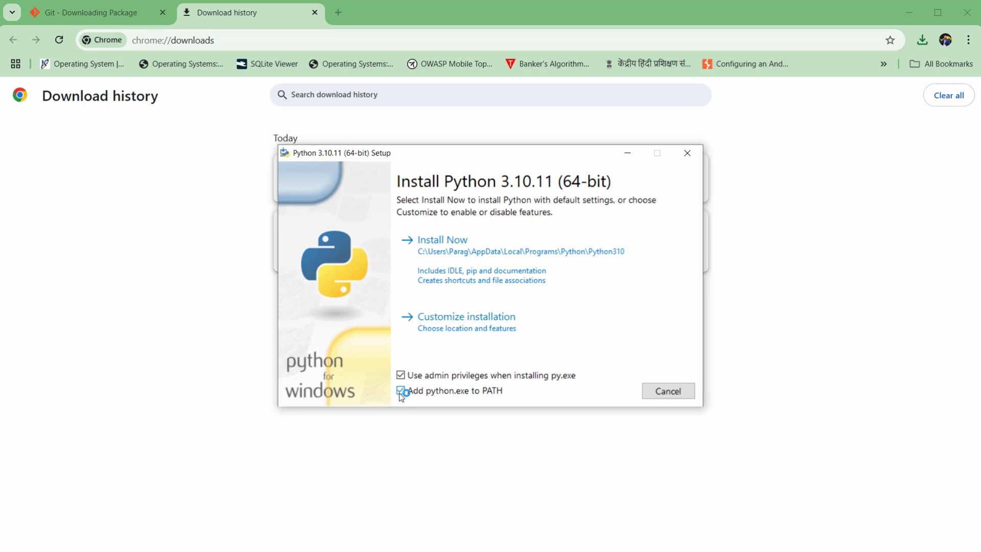
left_click(480, 256)
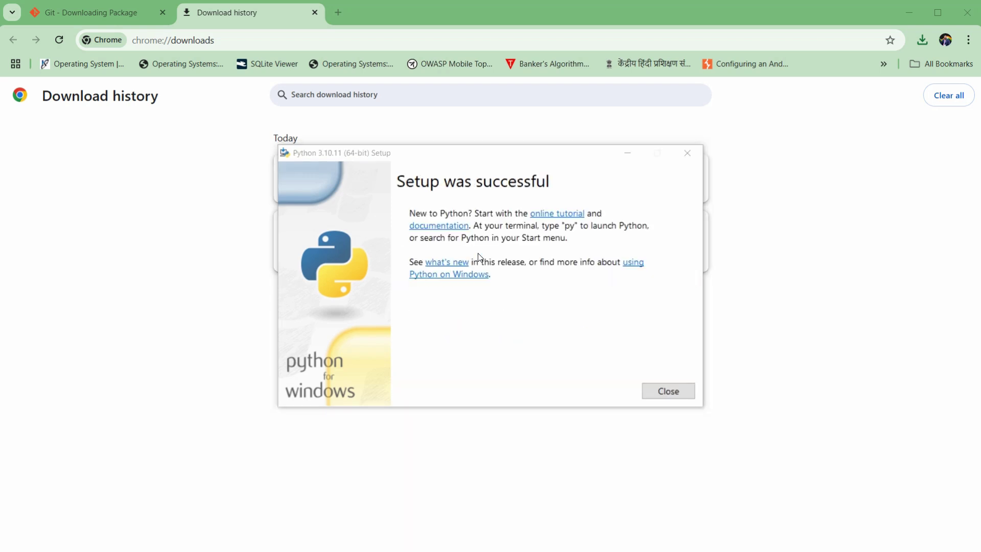
left_click(668, 392)
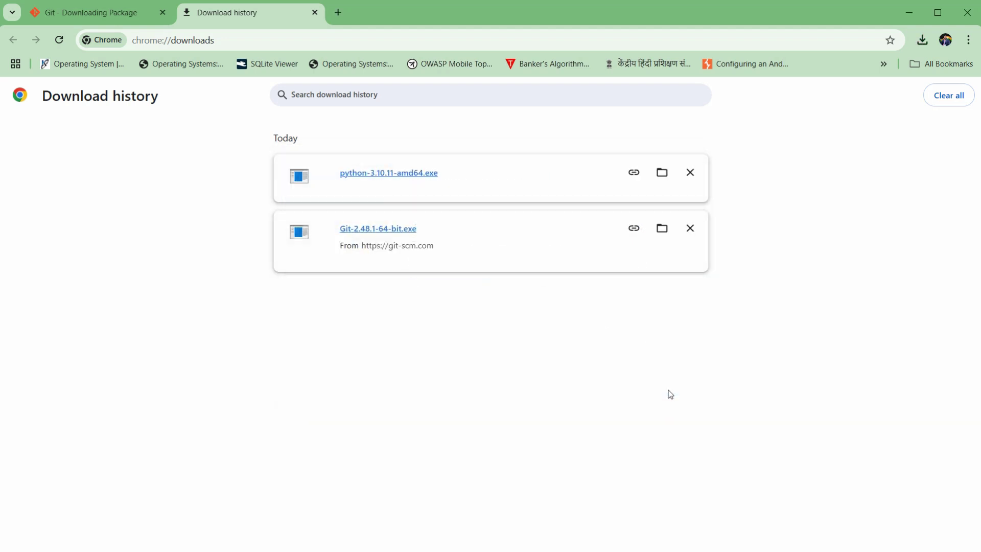
Copy the Oracle Java downloads link from line 3 of the notes and focus Chrome's address bar.
key("alt+Tab")
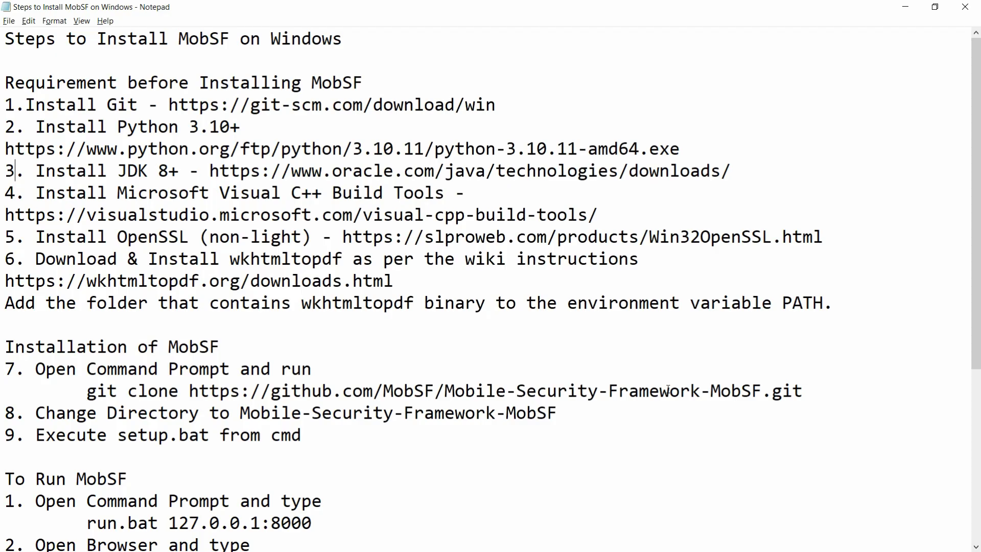
key("shift+End")
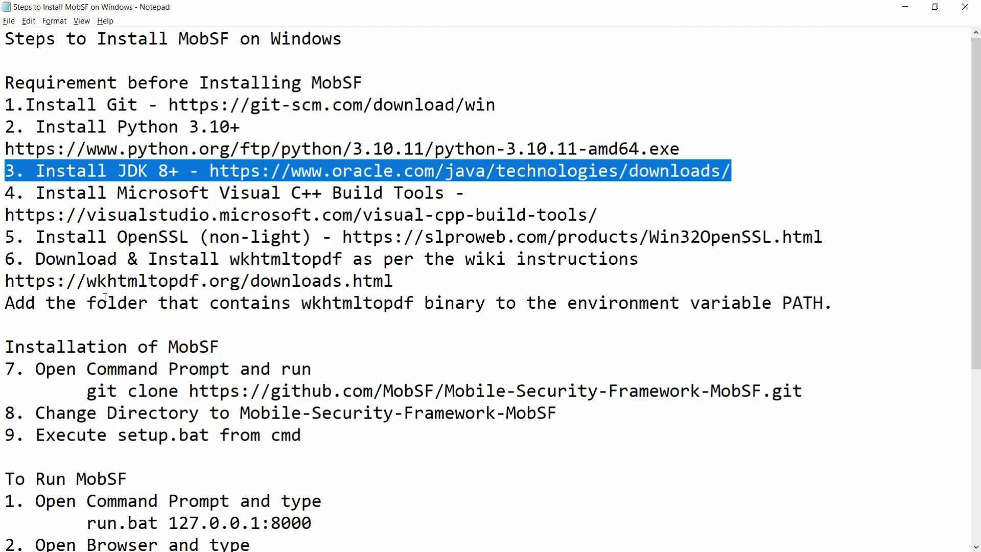
left_click(210, 171)
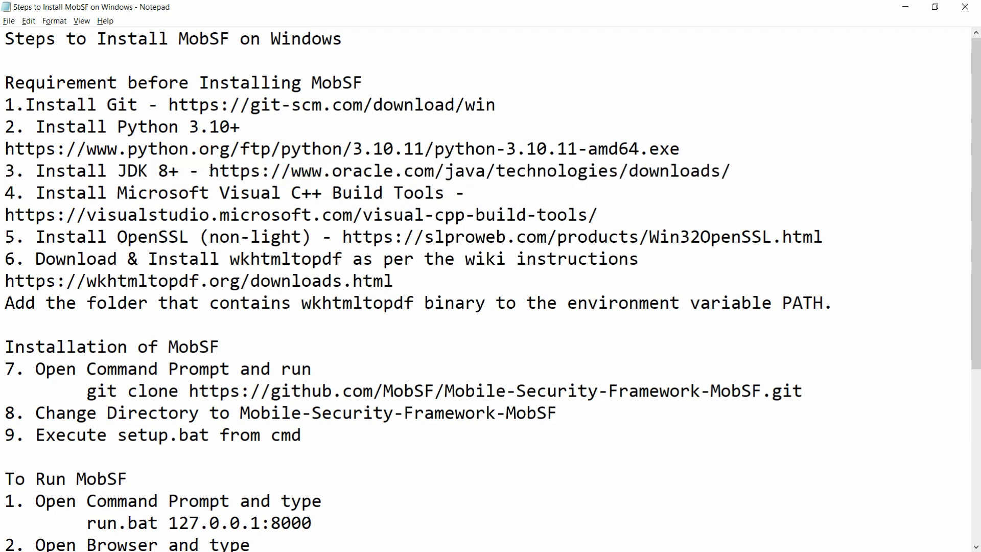
key("shift+End")
key("ctrl+c")
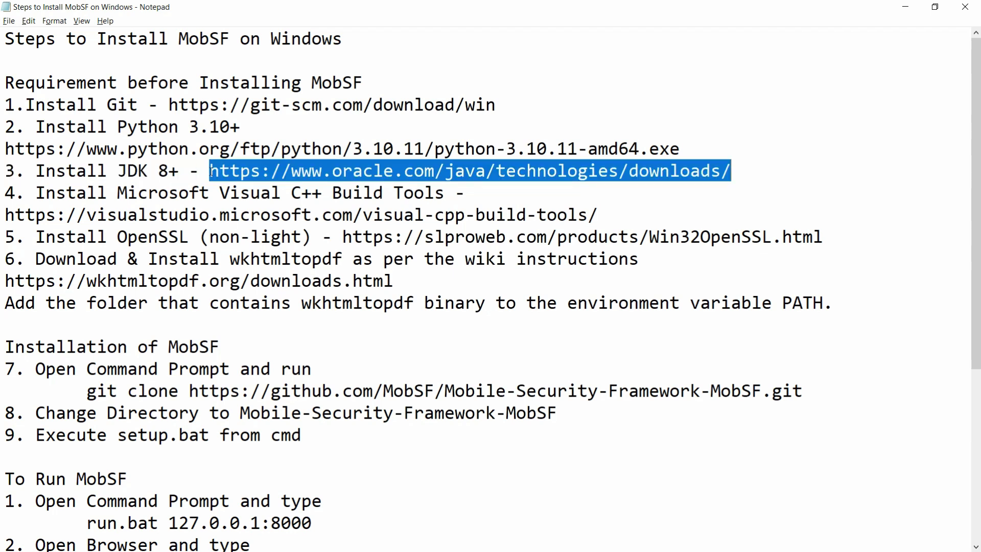
key("alt+Tab")
left_click(234, 31)
Open Oracle's Java Downloads page and download the JDK 23 Windows x64 installer, jdk-23_windows-x64_bin.exe.
key("ctrl+v")
key("Return")
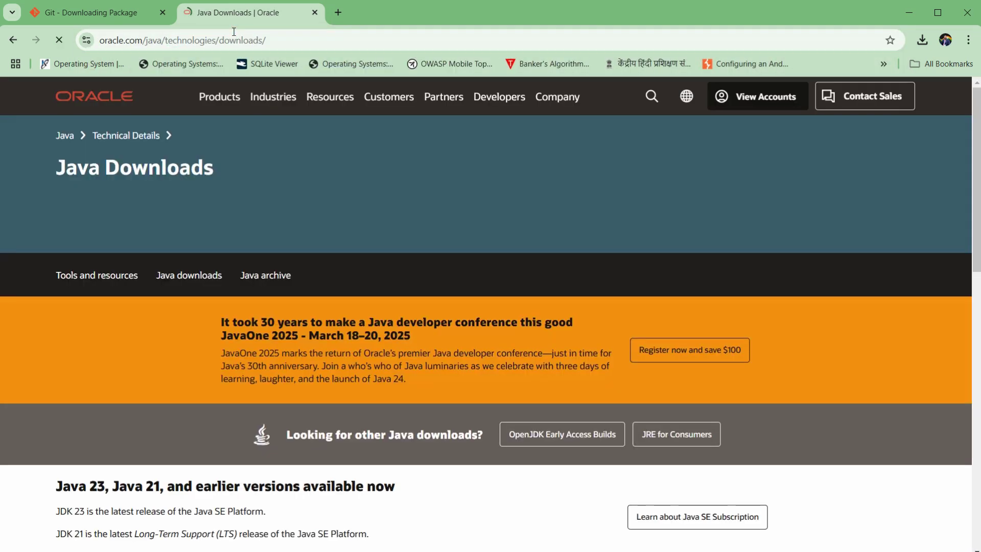
left_click_drag(978, 123, 980, 209)
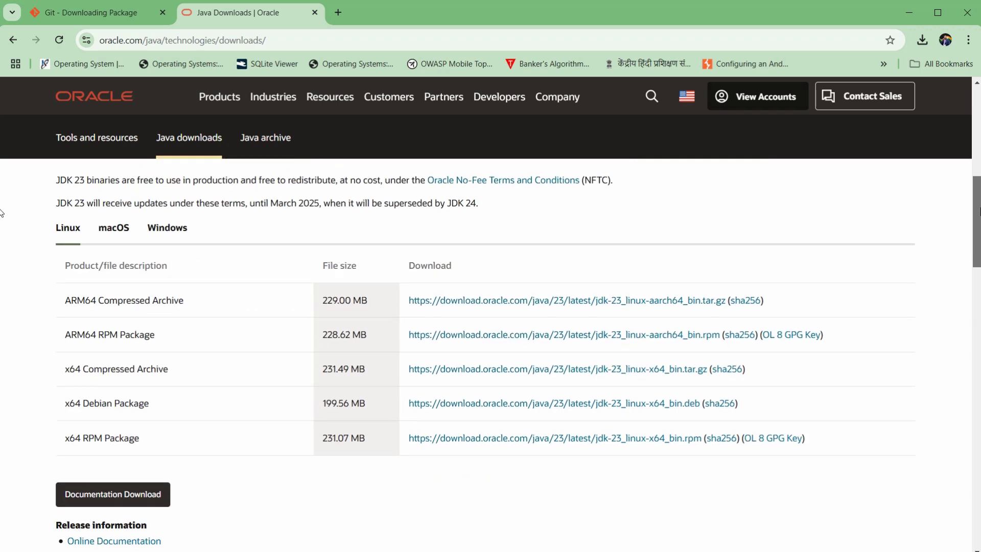
left_click(163, 233)
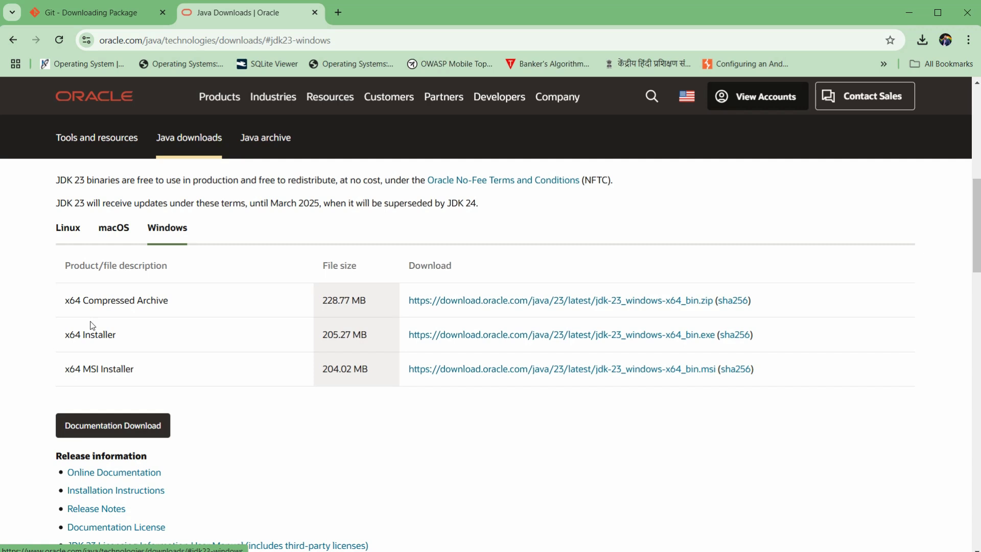
left_click(478, 337)
left_click_drag(56, 202, 109, 202)
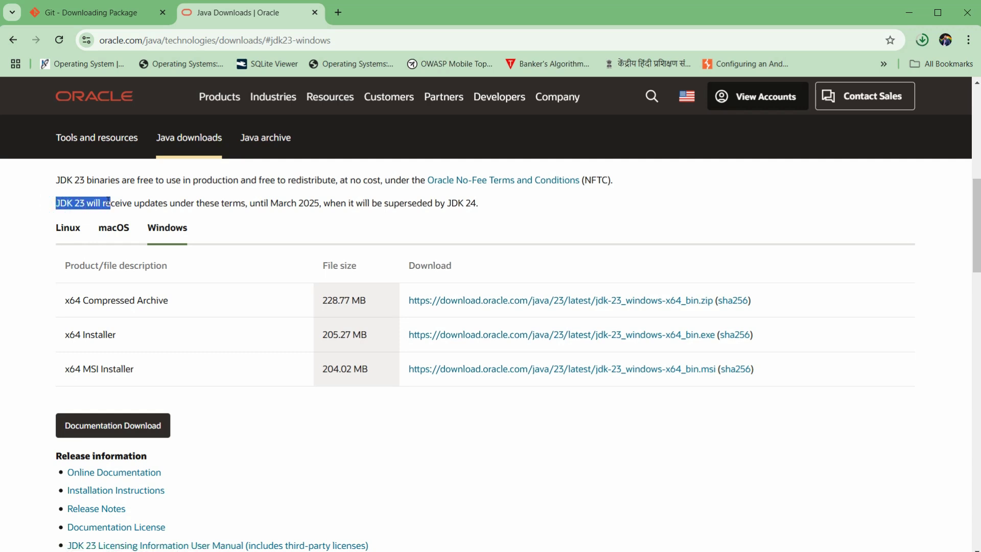
key("ctrl+j")
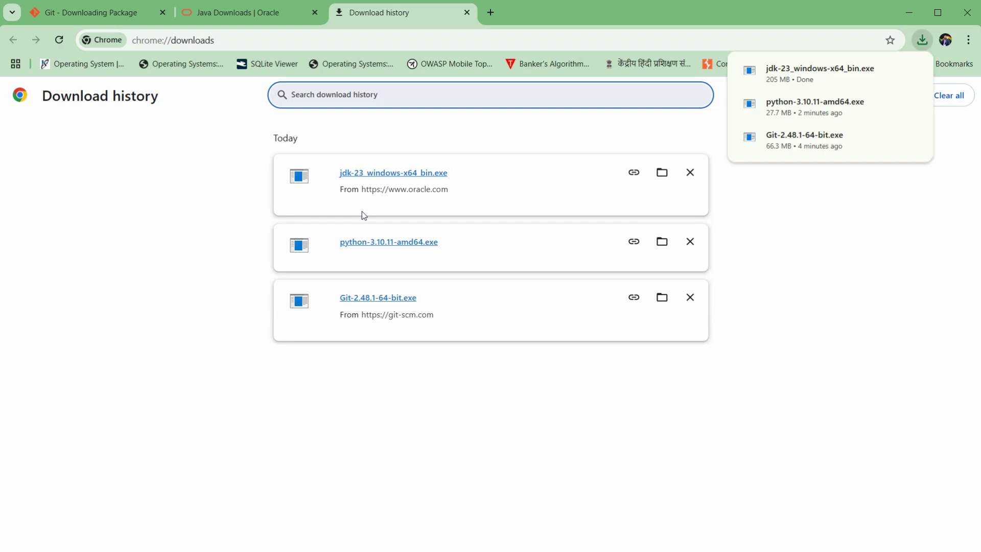
Run jdk-23_windows-x64_bin.exe as administrator and install JDK 23.0.2 into the default folder.
left_click(661, 173)
double_click(224, 123)
right_click(223, 120)
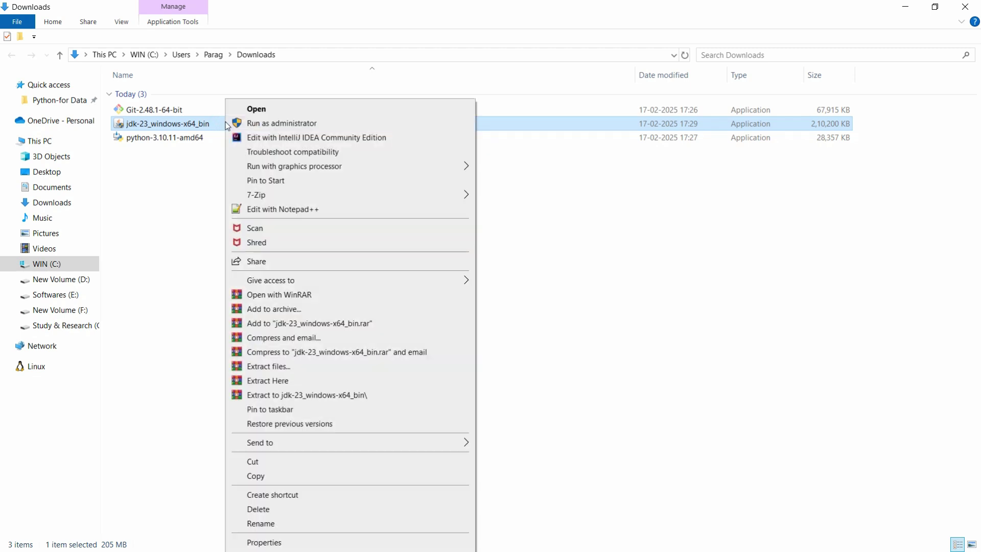
left_click(275, 123)
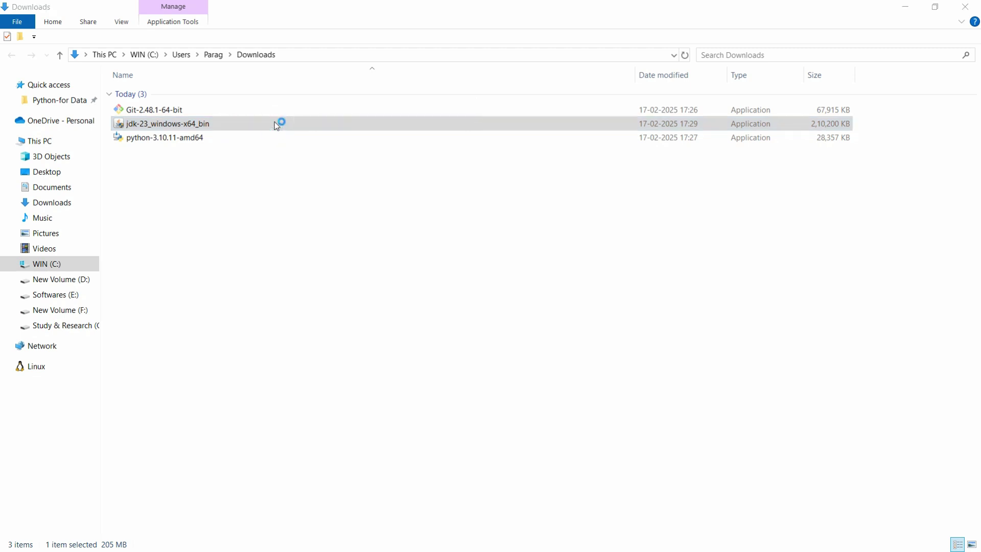
left_click(592, 373)
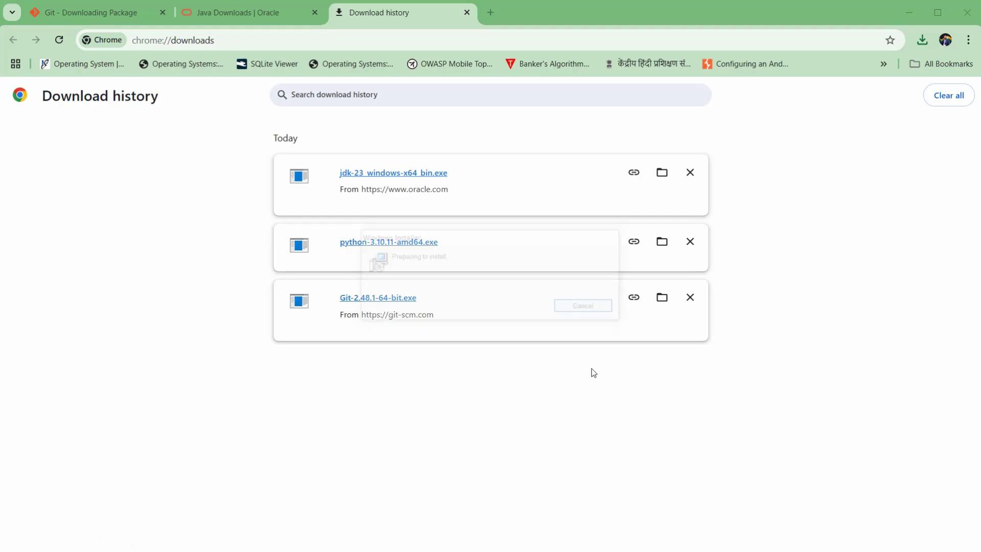
left_click(550, 386)
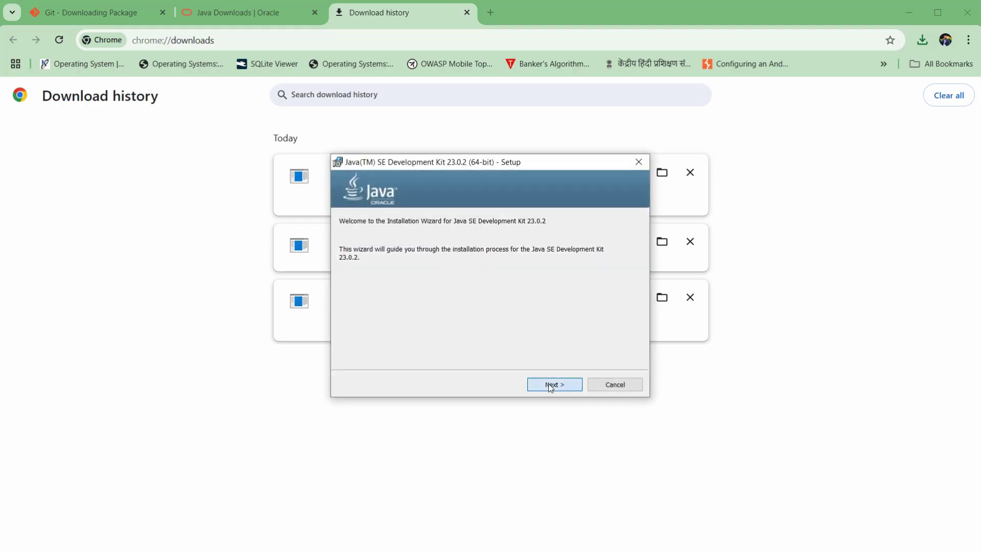
left_click(550, 387)
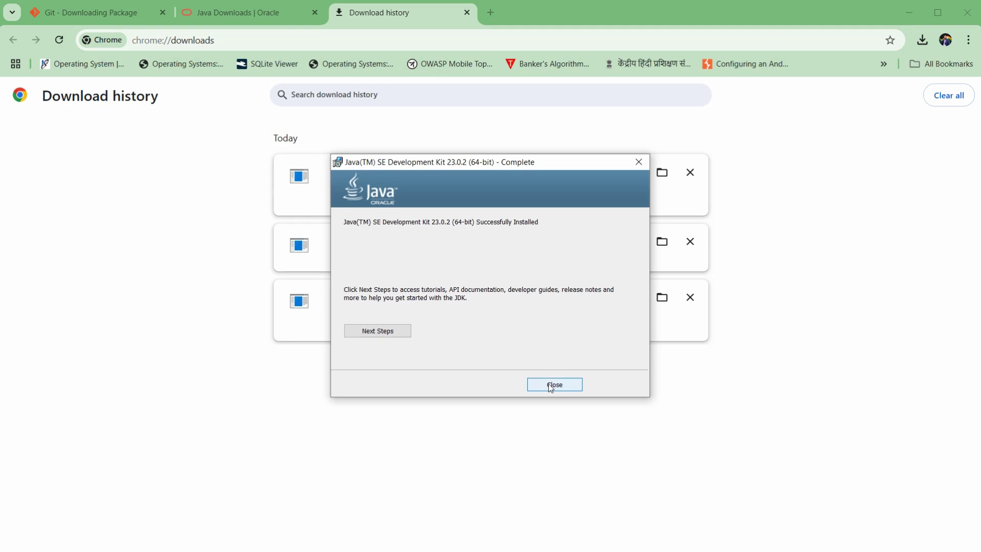
left_click(550, 387)
key("alt+Tab")
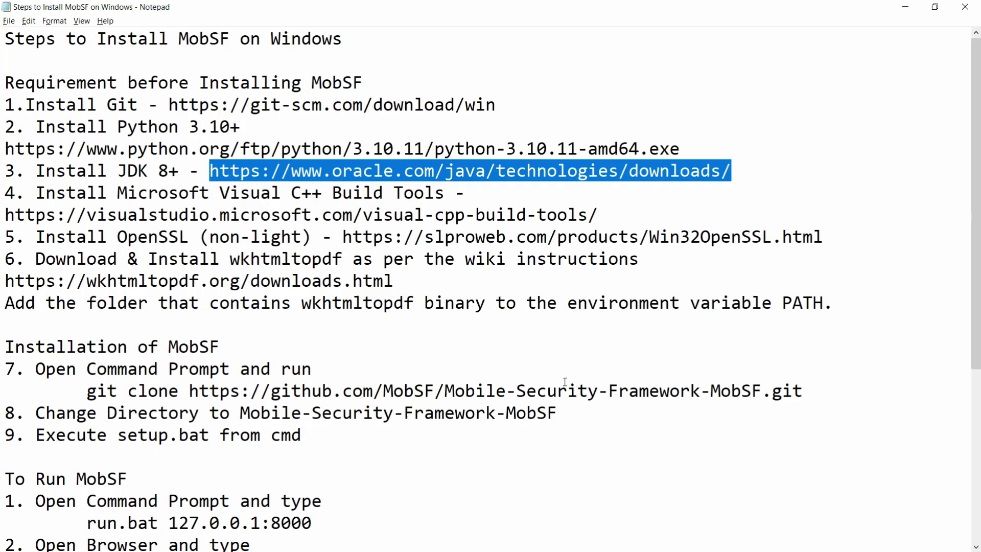
Copy the Visual C++ Build Tools link from step 4 of the notes and open it in Chrome.
left_click(5, 215)
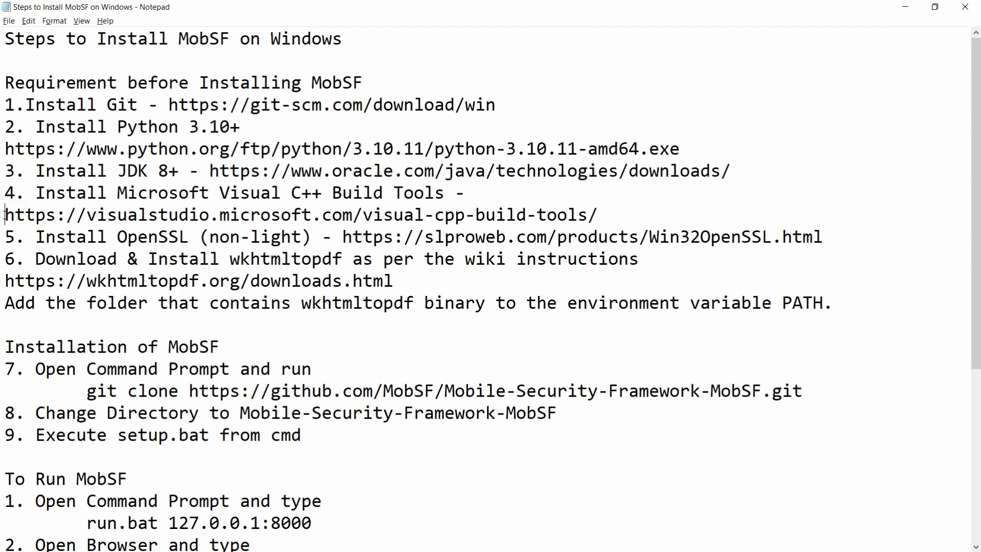
key("shift+End")
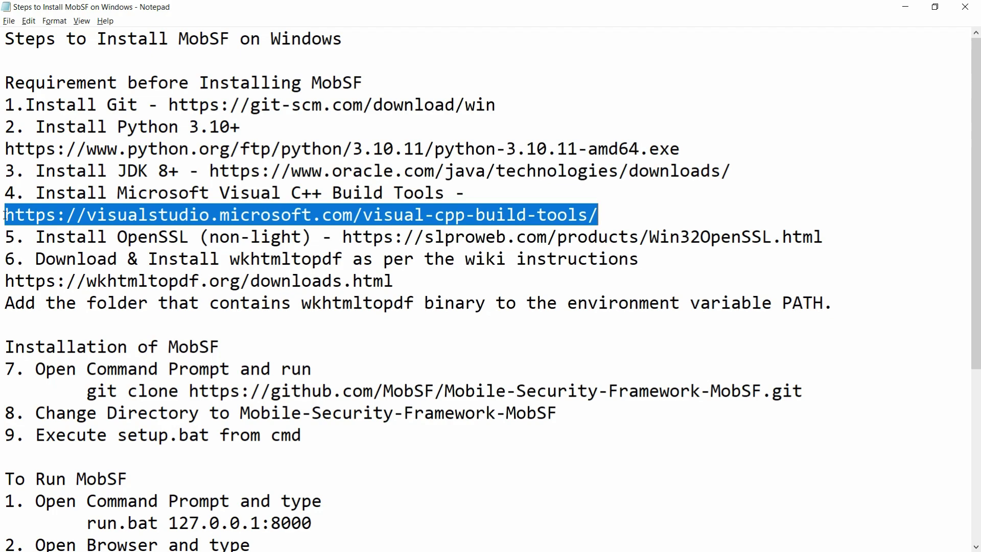
key("ctrl+c")
key("alt+Tab")
left_click(268, 39)
key("ctrl+v")
key("Return")
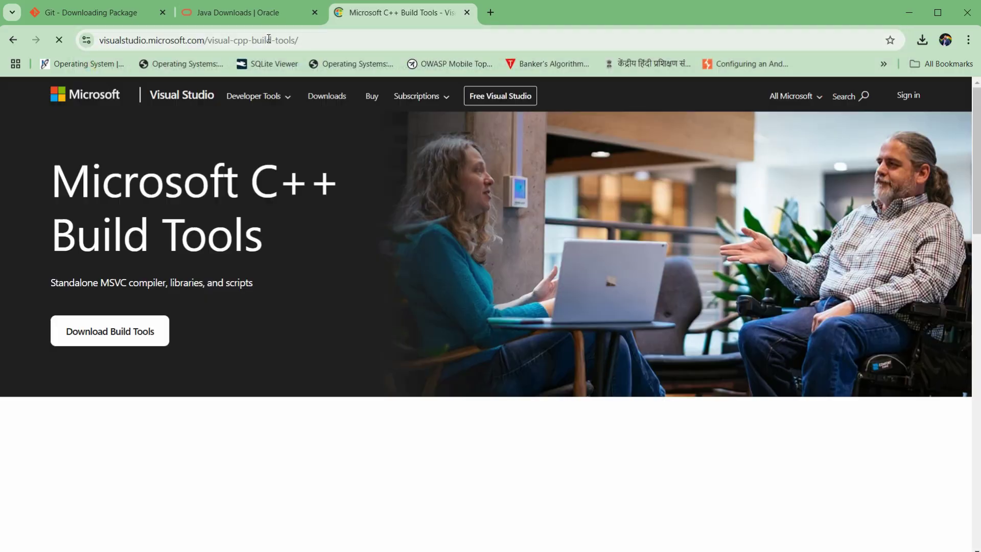
Download vs_BuildTools.exe from the Microsoft C++ Build Tools page and open Chrome's download history.
left_click(104, 334)
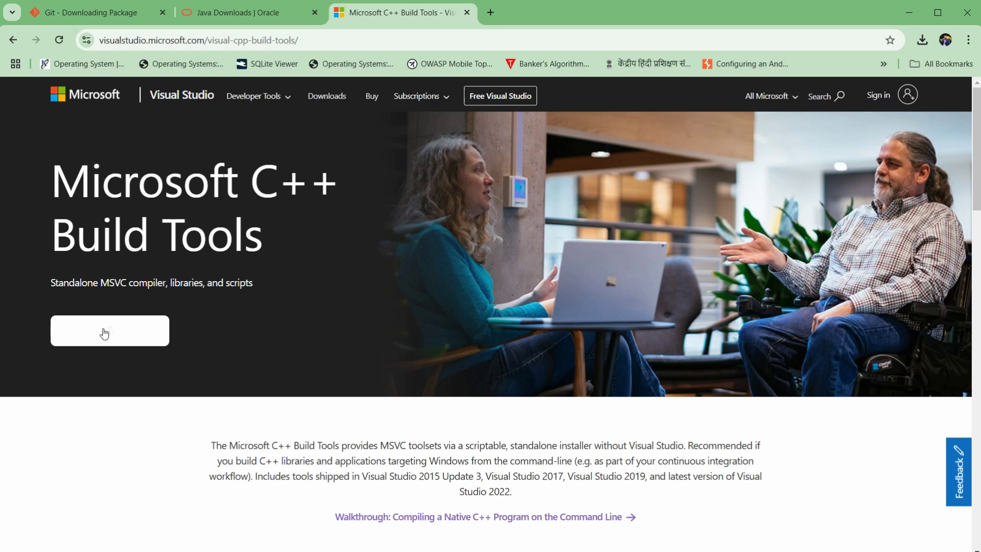
left_click(108, 334)
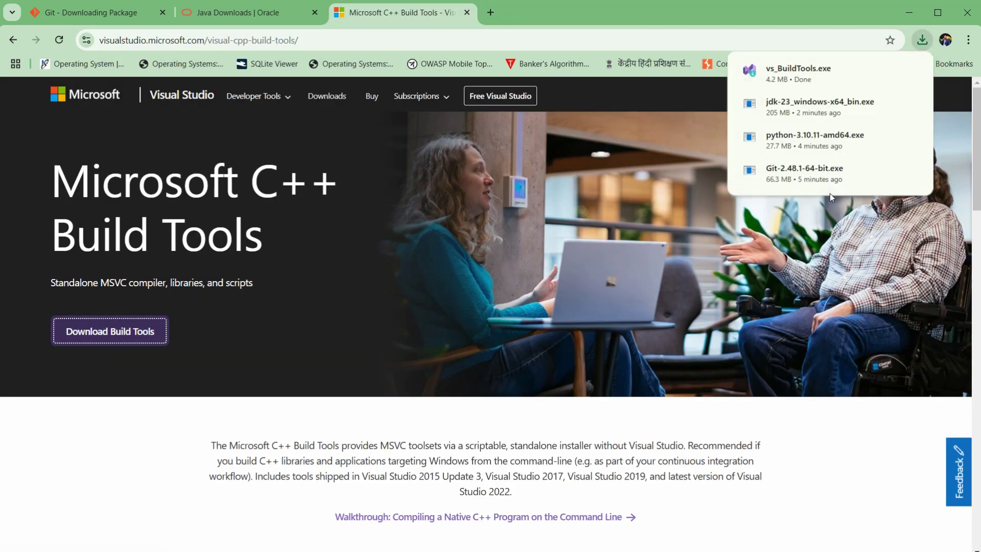
key("ctrl+j")
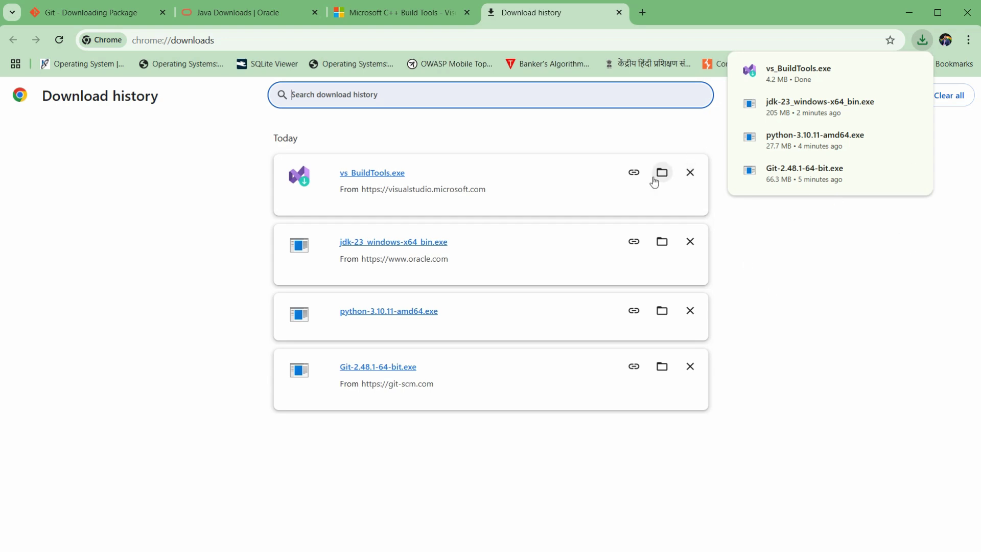
Run vs_BuildTools.exe as administrator and install Visual Studio Build Tools 2022 17.13.0.
left_click(660, 180)
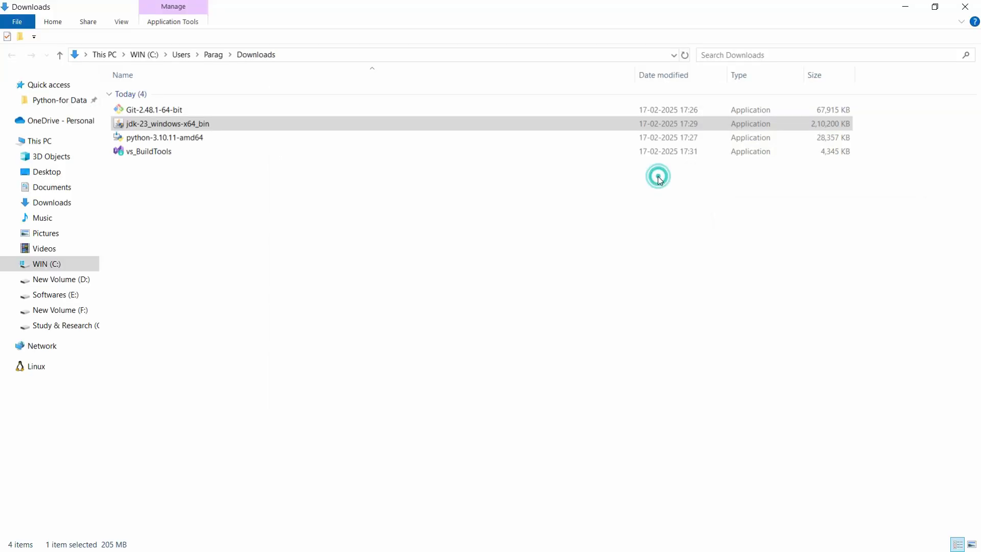
double_click(226, 152)
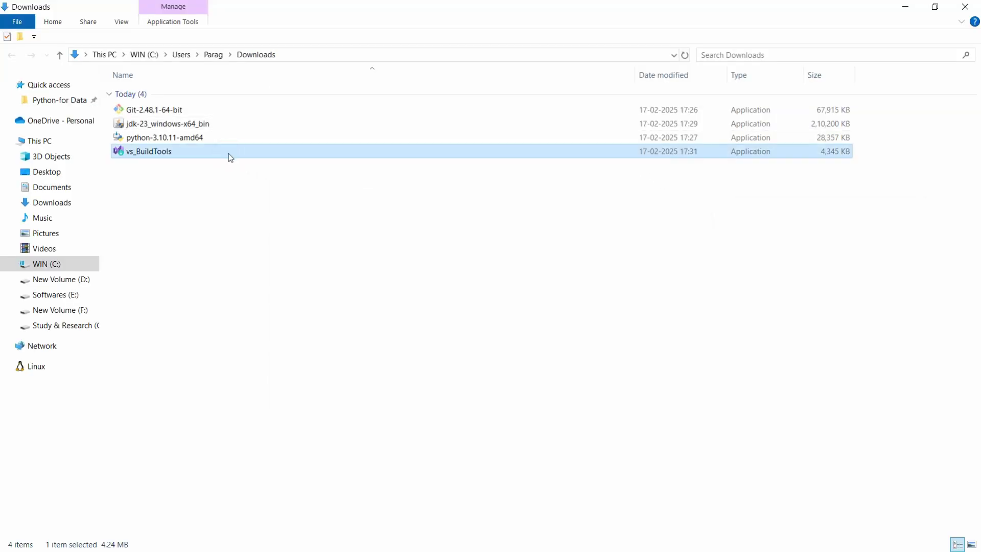
right_click(228, 154)
left_click(302, 123)
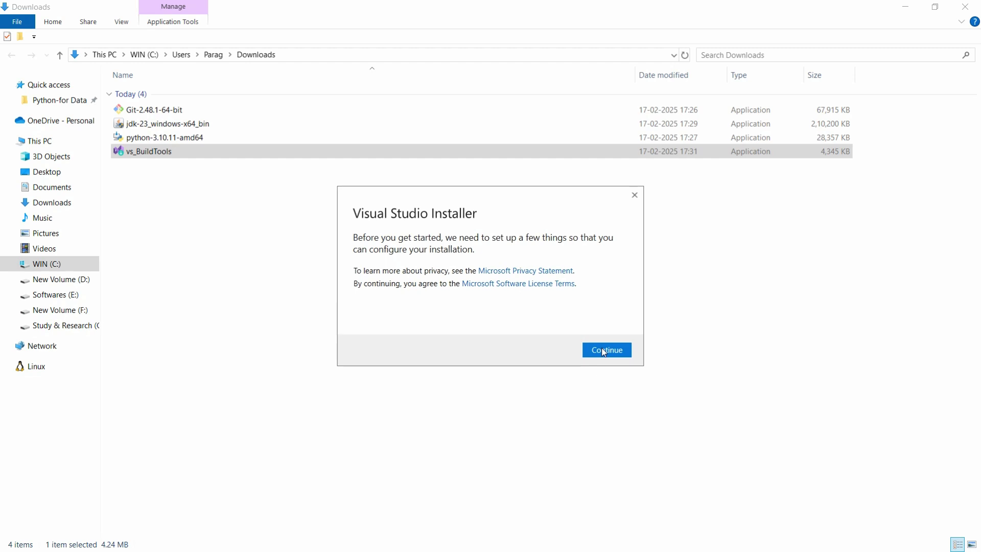
left_click(604, 352)
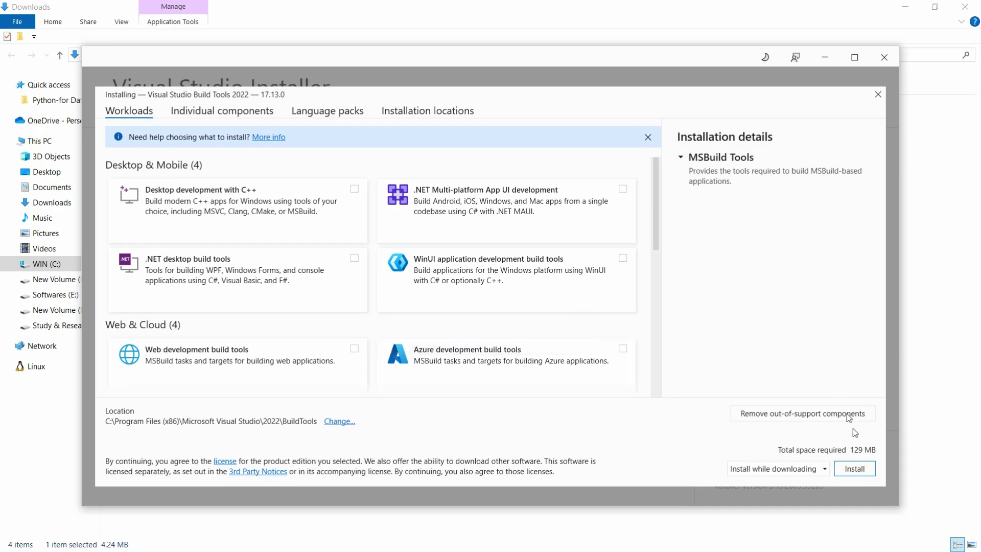
left_click(854, 469)
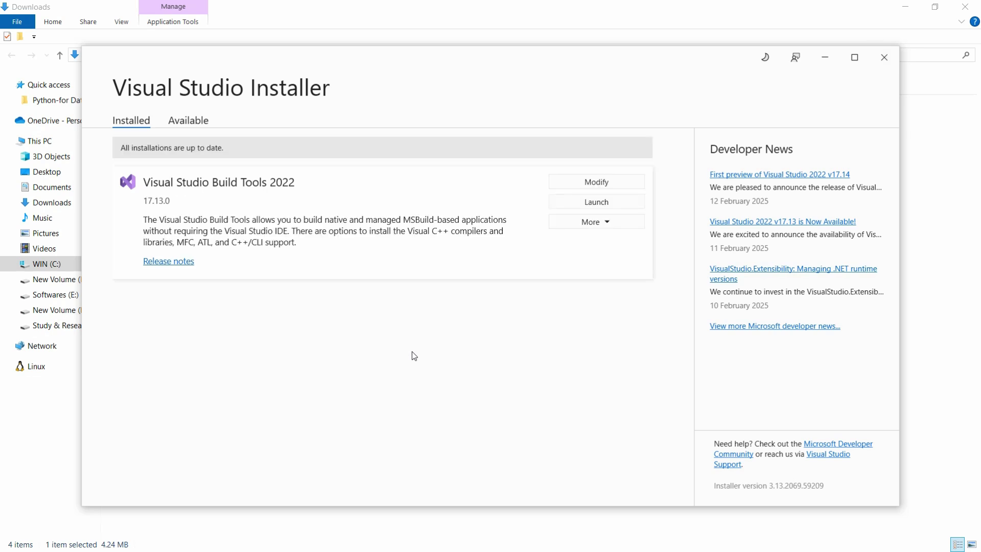
Close Visual Studio Installer and select the OpenSSL slproweb link on line 5 of the Notepad notes.
left_click(884, 60)
key("alt+Tab")
key("Left")
key("Down")
key("End")
key("shift+Left")
key("shift+Left")
key("shift+Left")
key("shift+Left")
key("shift+Left")
key("shift+Left")
key("shift+Left")
key("shift+Left")
key("shift+Left")
key("shift+Left")
key("shift+Left")
key("shift+Left")
key("shift+Left")
key("shift+Left")
key("shift+Left")
key("shift+Left")
key("shift+Left")
key("shift+Left")
key("shift+Left")
key("shift+Left")
key("shift+Left")
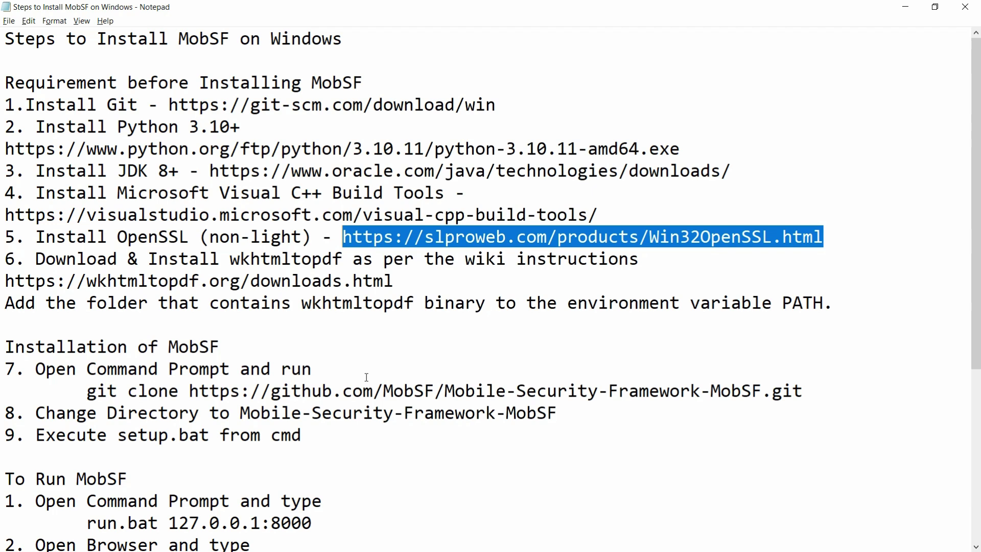
Copy the OpenSSL link from Notepad and open the slproweb download page in Chrome.
key("ctrl+c")
key("alt+Tab")
left_click(504, 40)
key("ctrl+v")
key("Return")
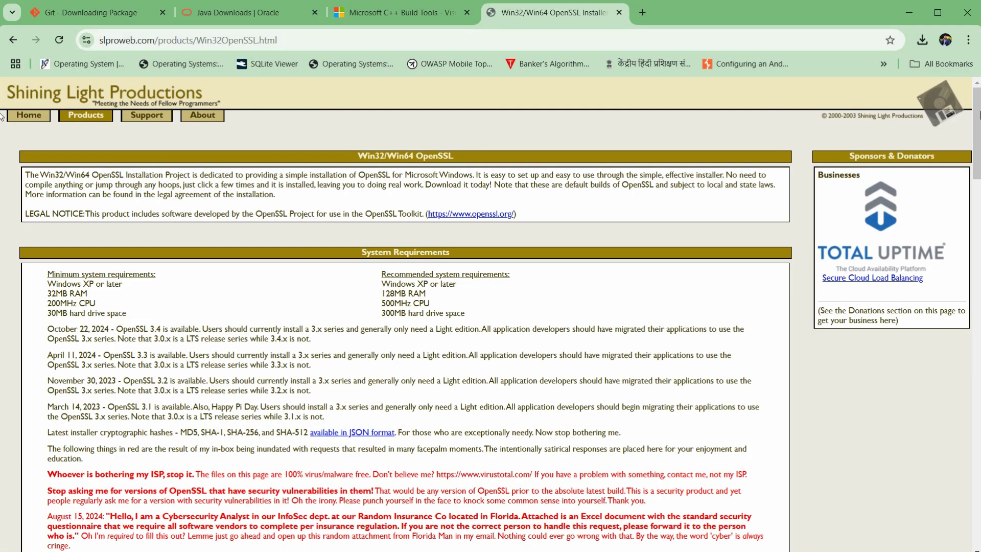
Download the Win64 OpenSSL v3.4.1 Light EXE and show Chrome's download history.
scroll(2, 123, "down", 2)
scroll(2, 123, "down", 13)
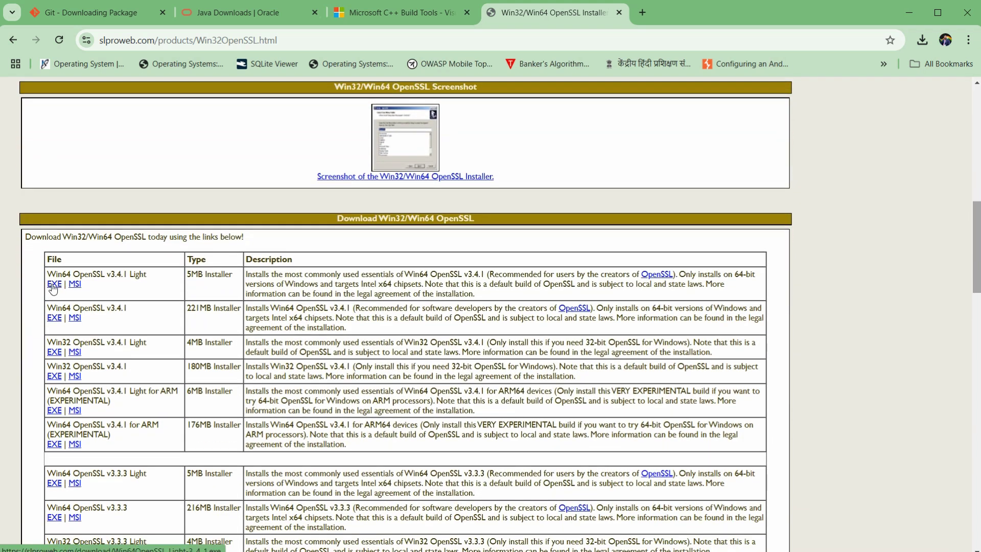
left_click(54, 286)
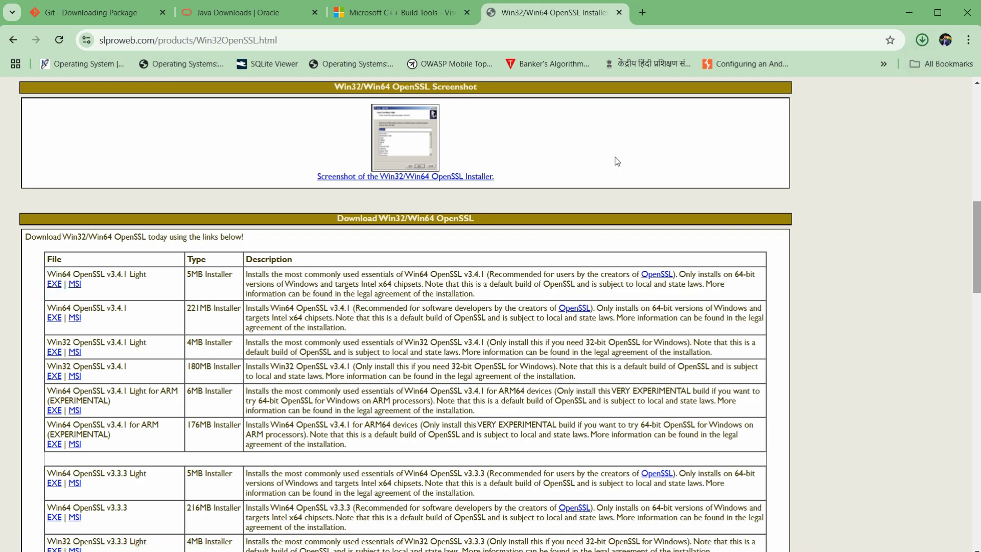
key("ctrl+j")
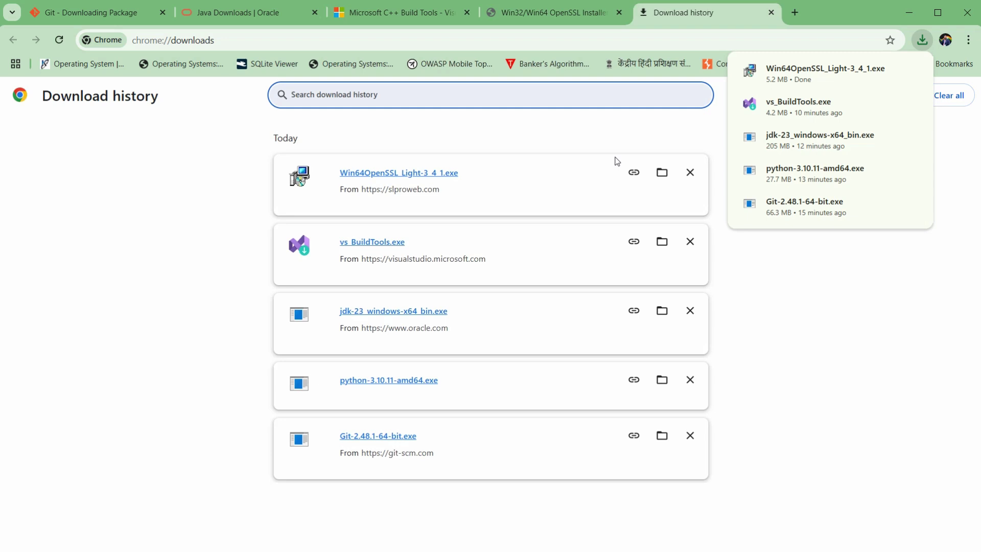
Run the OpenSSL installer as administrator, letting it past the unrecognized-app warning.
left_click(662, 172)
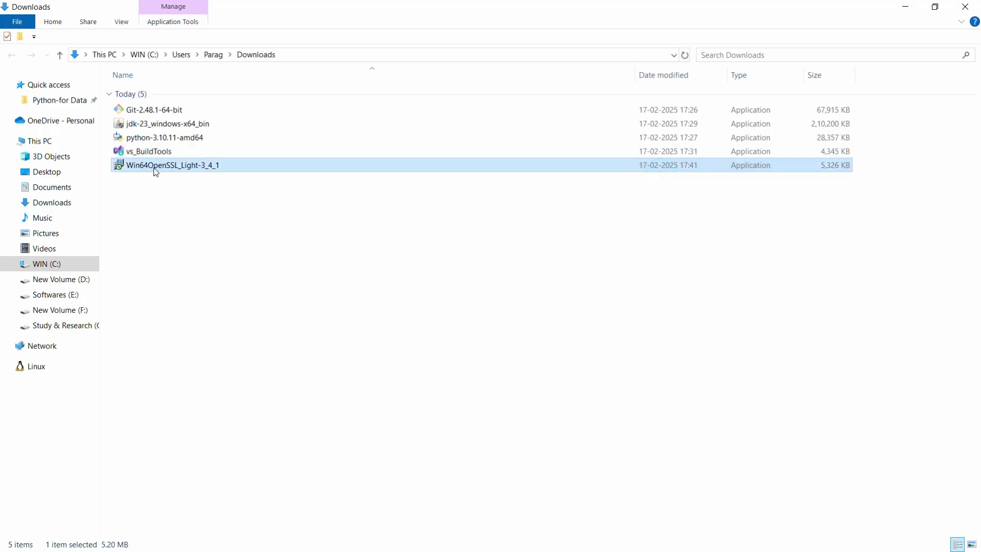
double_click(246, 167)
right_click(244, 165)
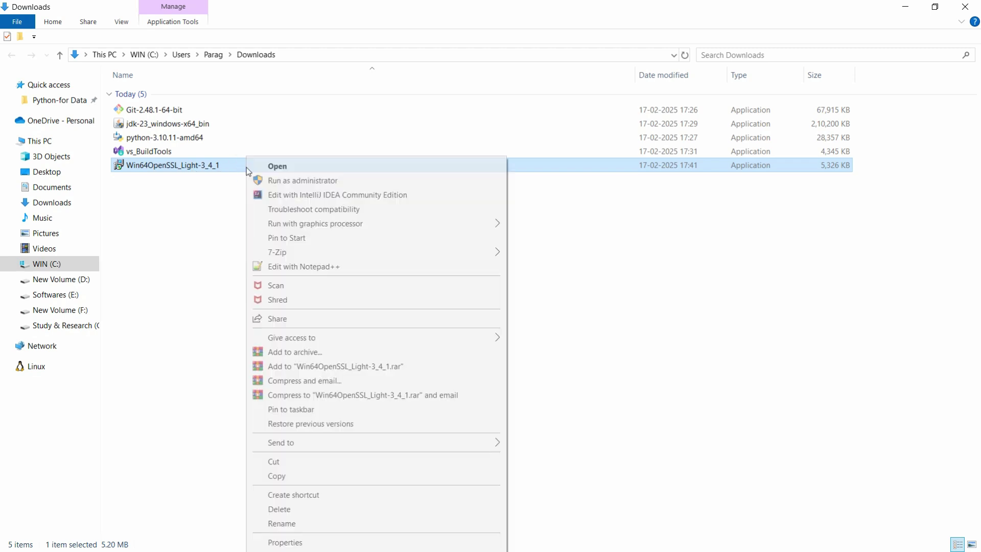
left_click(289, 182)
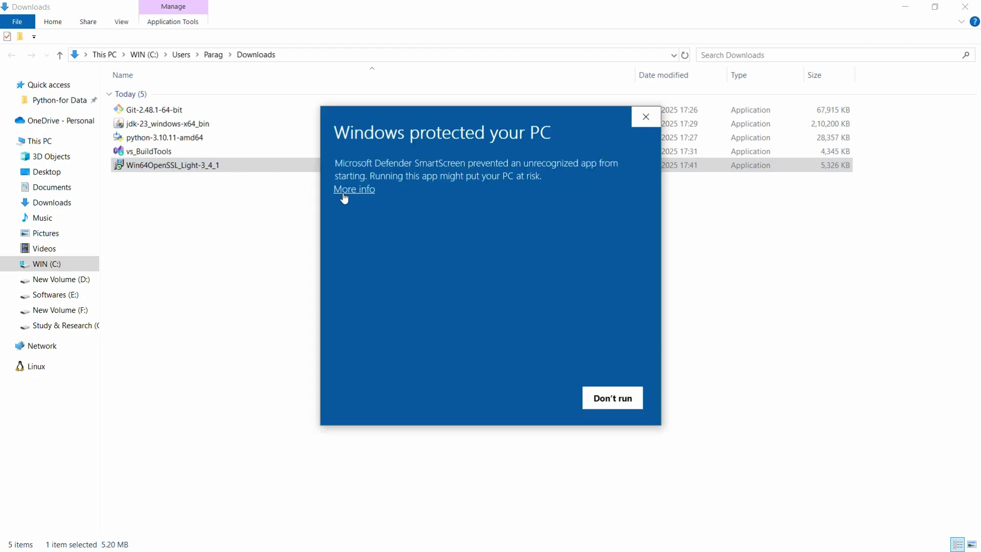
left_click(352, 189)
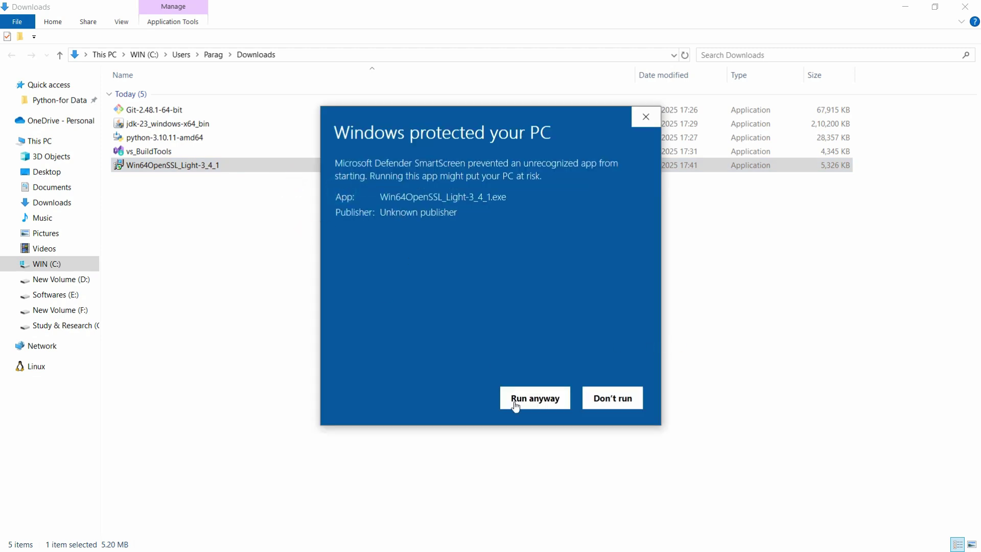
left_click(548, 399)
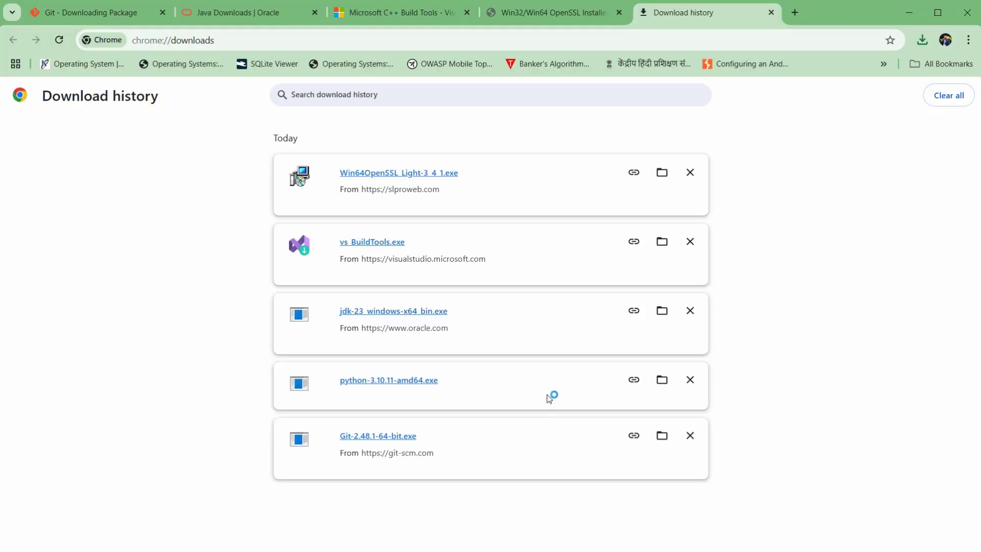
Accept the license and install OpenSSL to C:\Program Files\OpenSSL-Win64 with defaults, declining the $10 donation.
left_click(397, 344)
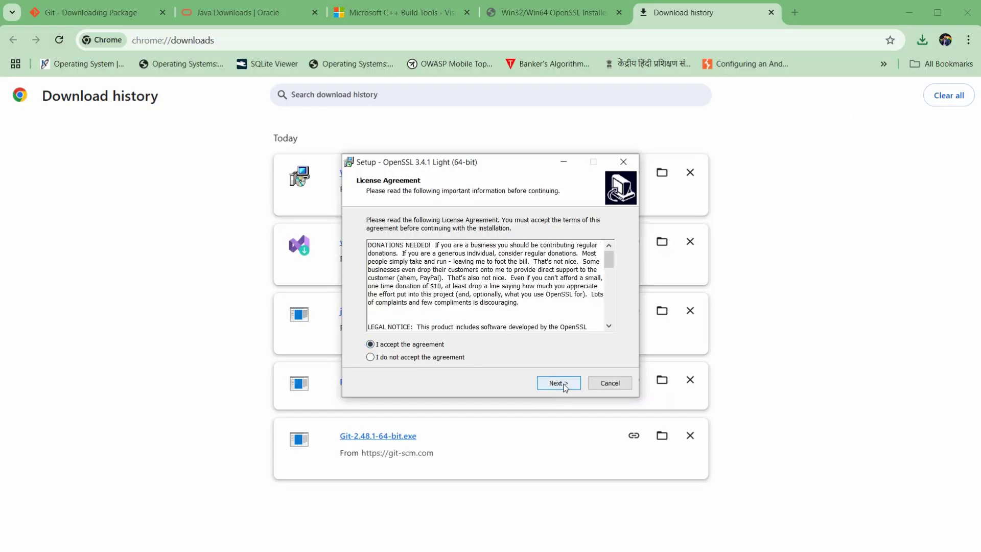
left_click(564, 384)
left_click(559, 384)
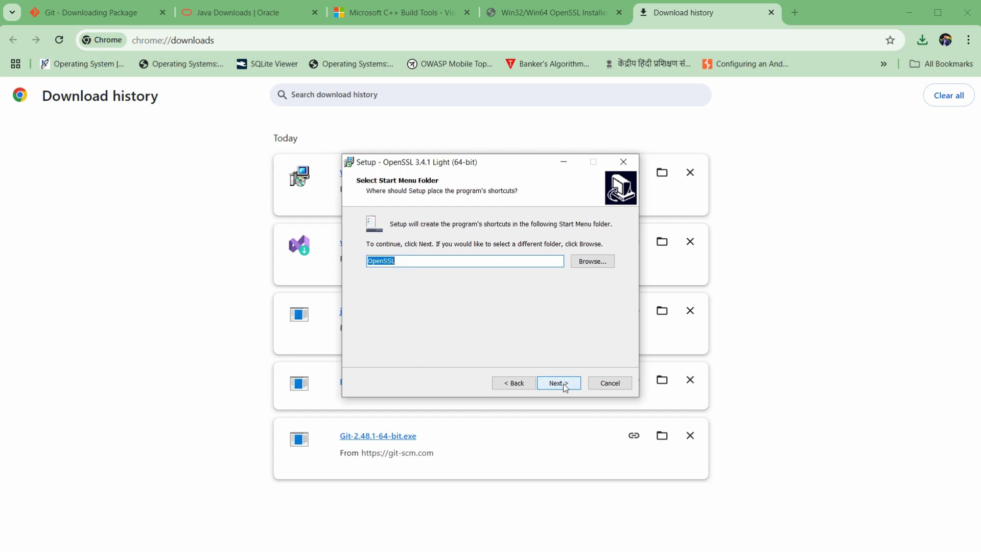
left_click(565, 387)
left_click(565, 388)
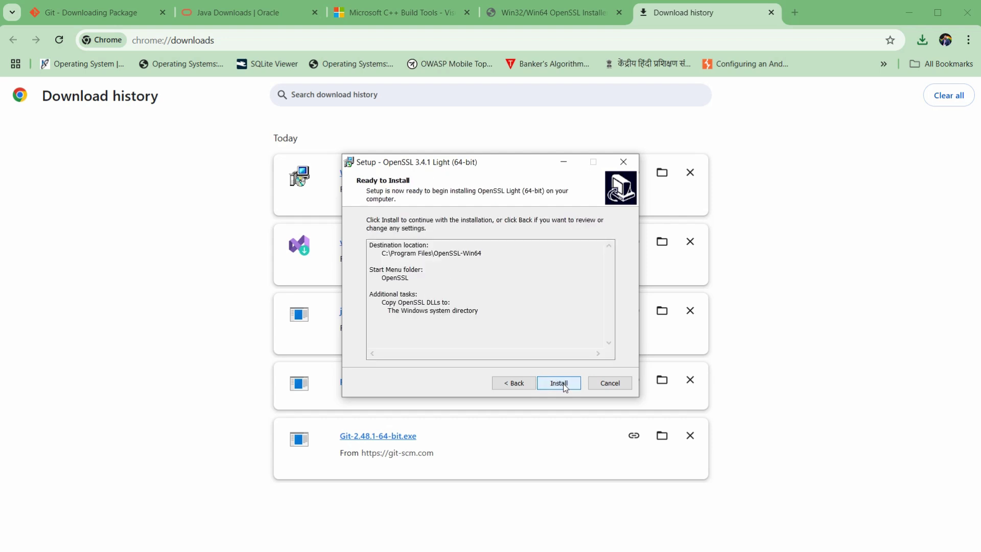
left_click(559, 383)
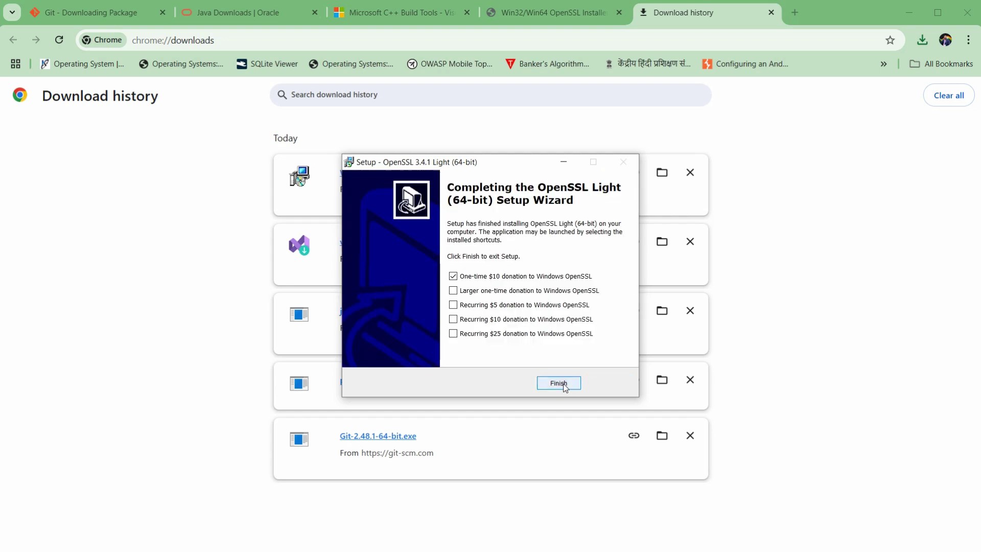
left_click(514, 277)
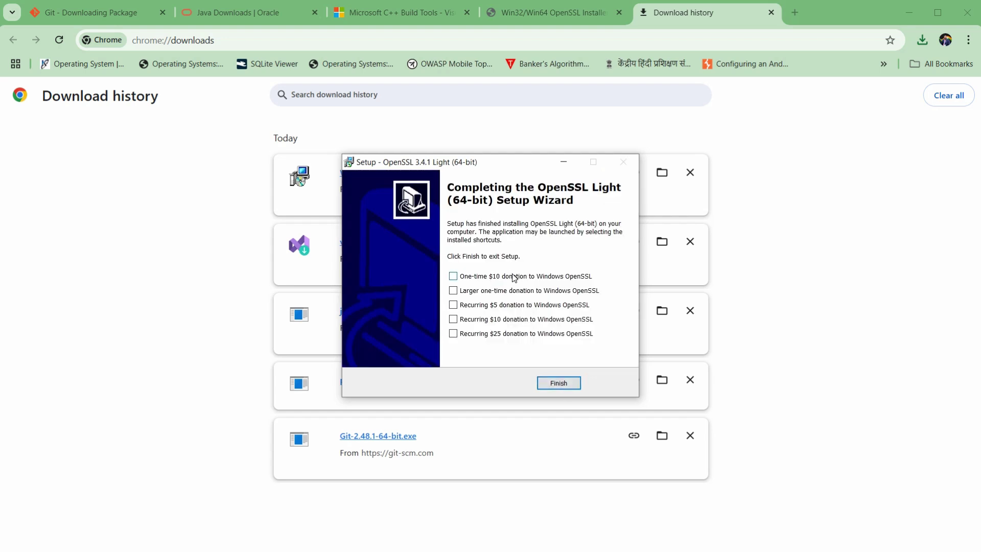
left_click(560, 383)
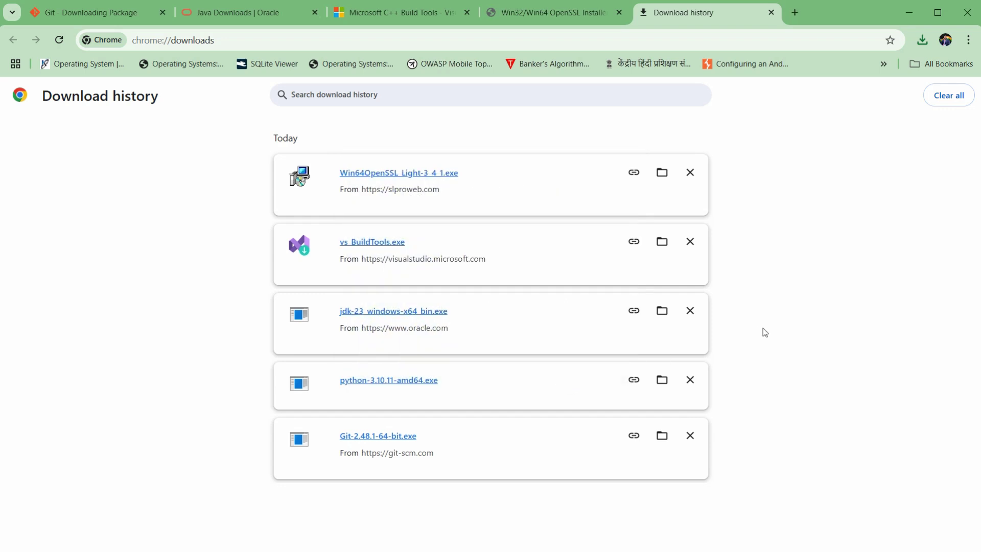
Copy the wkhtmltopdf downloads URL below step 6 in Notepad and focus Chrome's address bar.
key("alt+Tab")
left_click(34, 255)
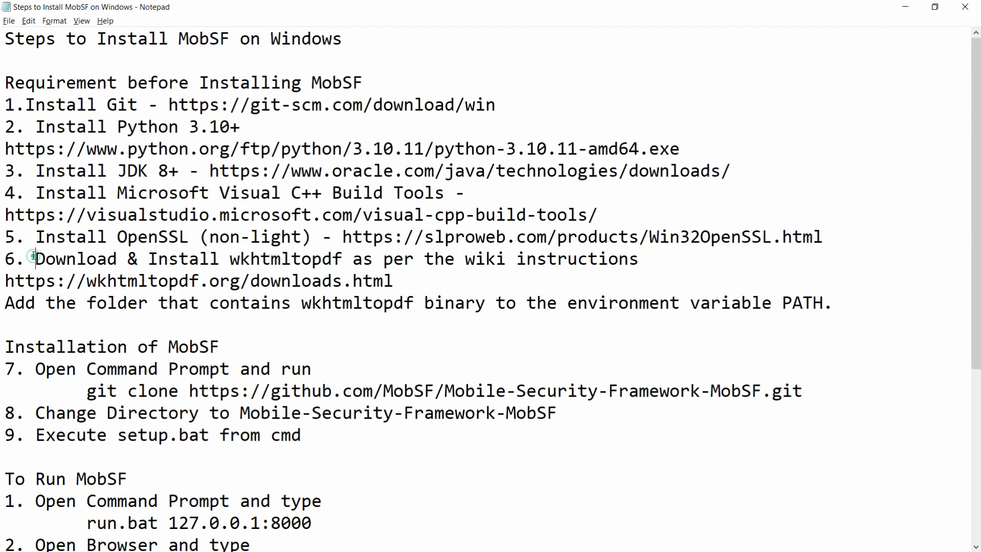
key("shift+End")
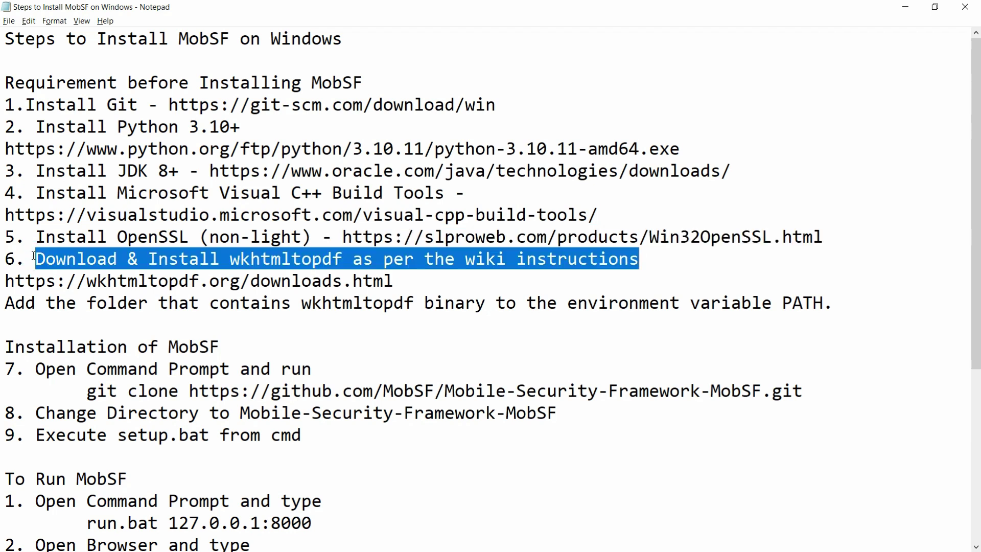
left_click(34, 256)
key("Down")
key("shift+End")
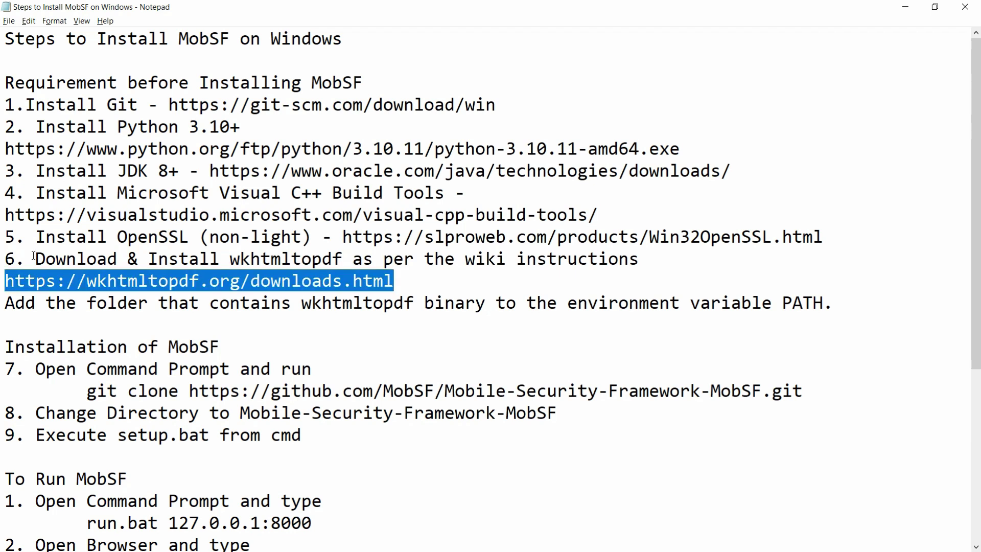
key("ctrl+c")
key("alt+Tab")
left_click(298, 40)
Download wkhtmltox-0.12.6-1.msvc2015-win64.exe from the wkhtmltopdf page and reveal it in the Downloads folder.
key("ctrl+v")
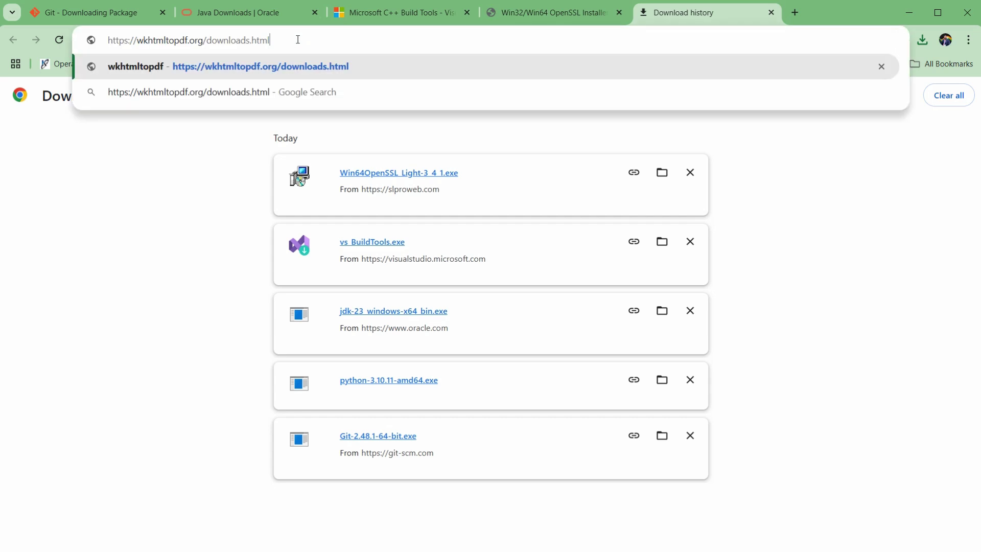
key("Return")
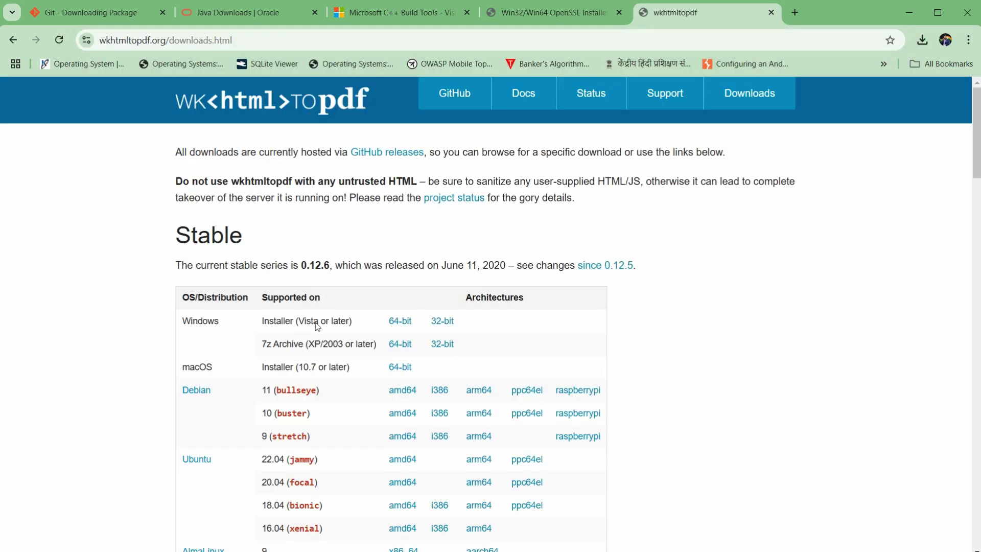
left_click(399, 322)
key("ctrl+j")
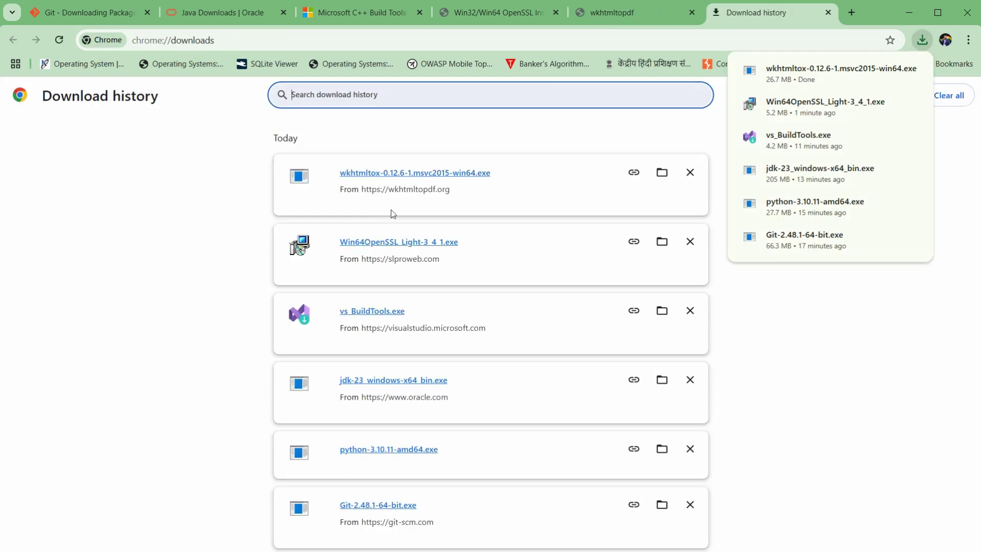
left_click(662, 172)
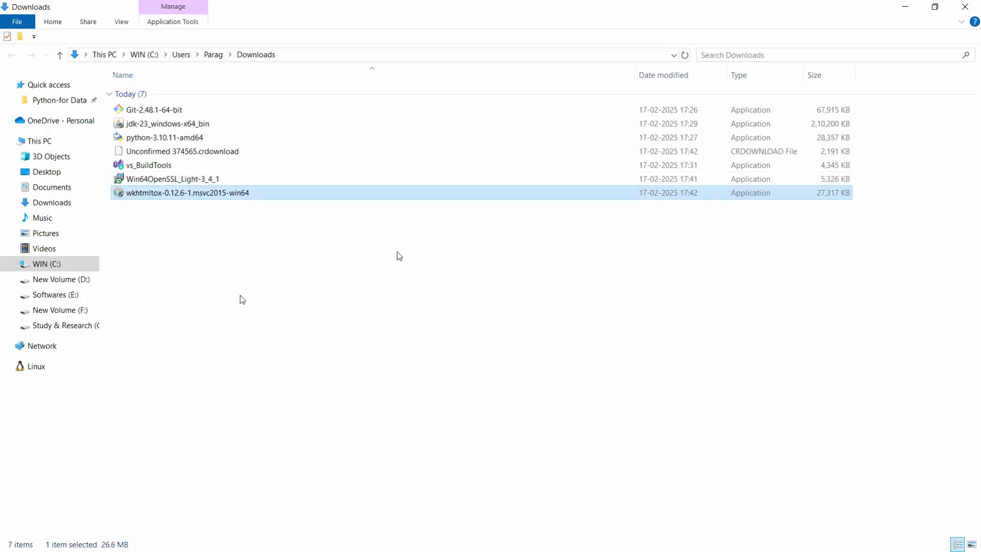
Run the wkhtmltox installer as administrator and install 0.12.6-1 to C:\Program Files\wkhtmltopdf.
double_click(170, 182)
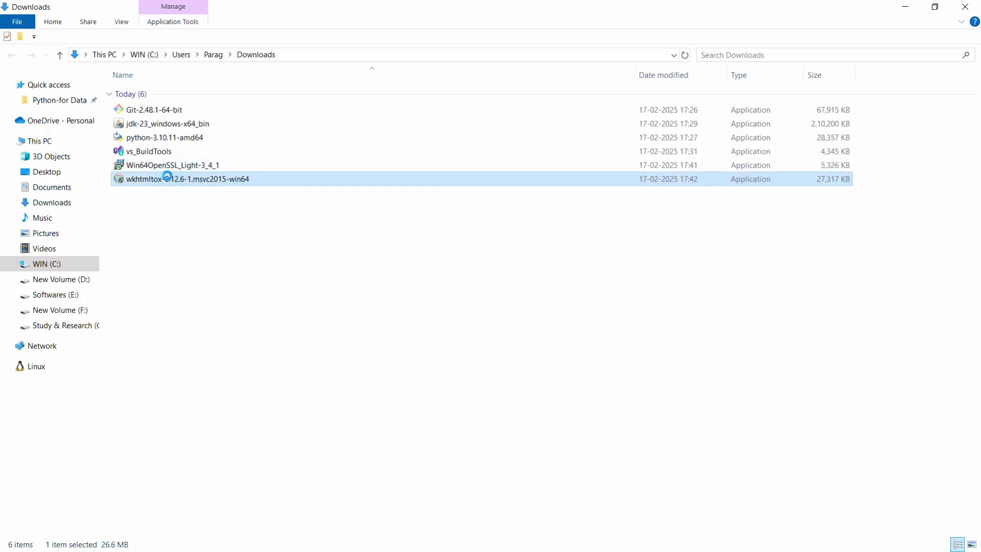
right_click(171, 179)
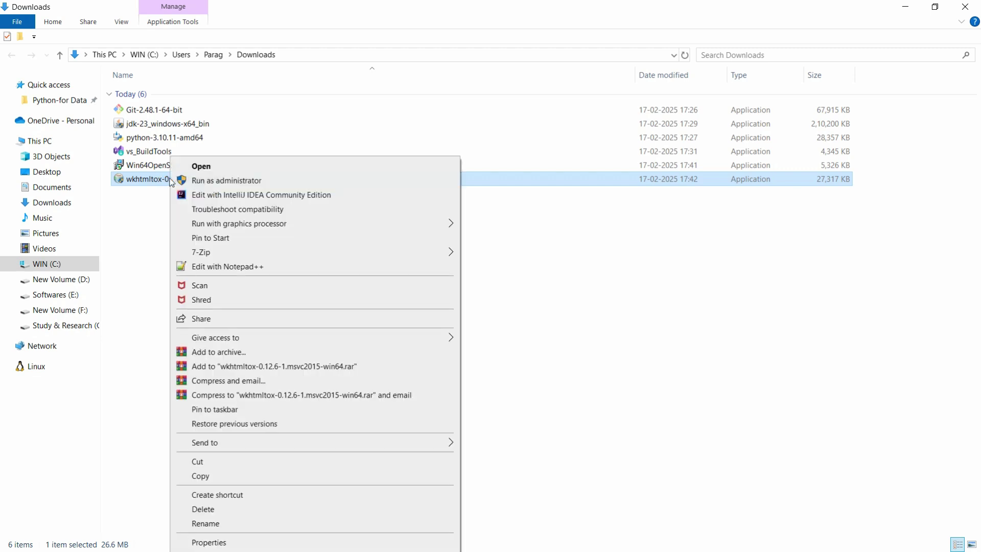
left_click(221, 181)
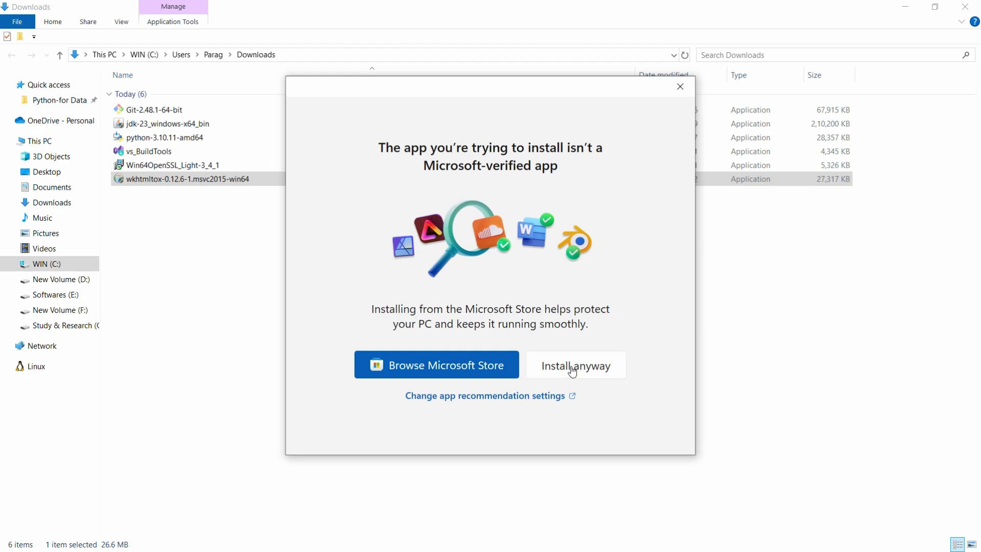
left_click(572, 371)
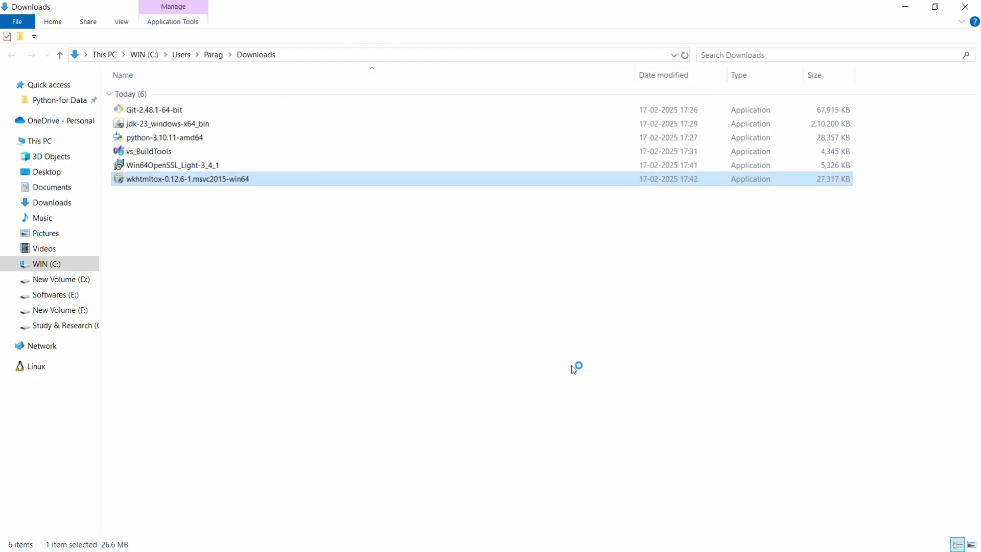
left_click(565, 383)
left_click(566, 384)
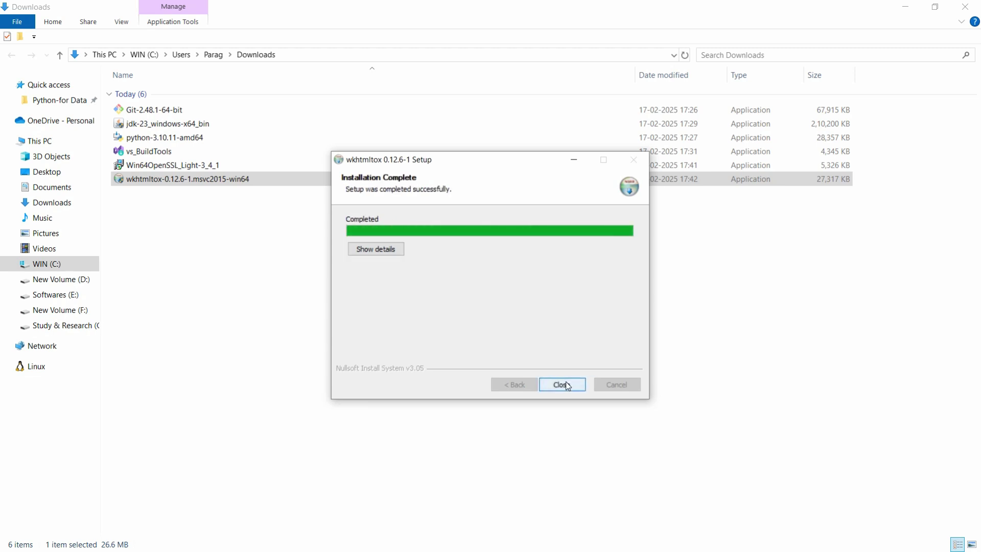
left_click(566, 384)
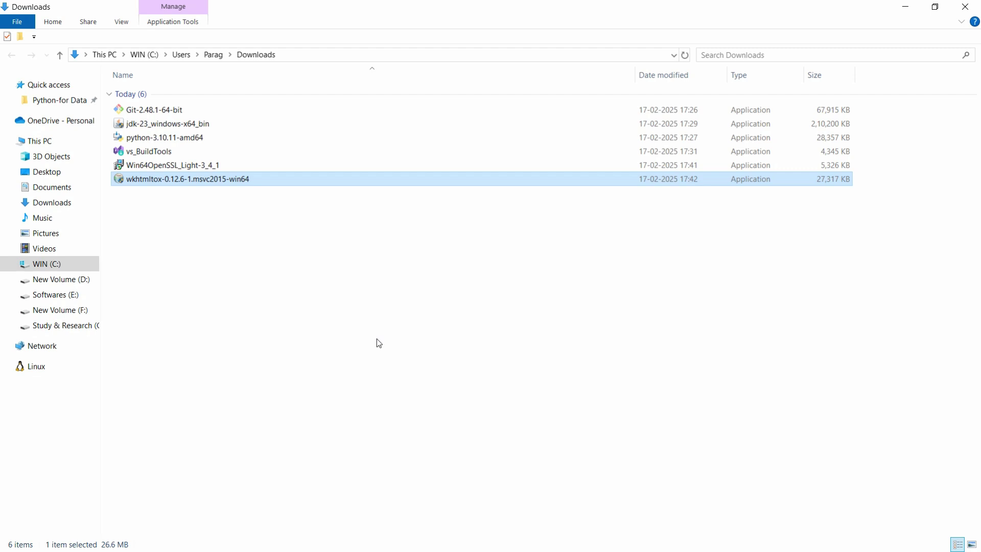
key("alt+Tab")
Select the Notepad line about adding wkhtmltopdf to PATH, then open File Explorer at This PC.
left_click(6, 297)
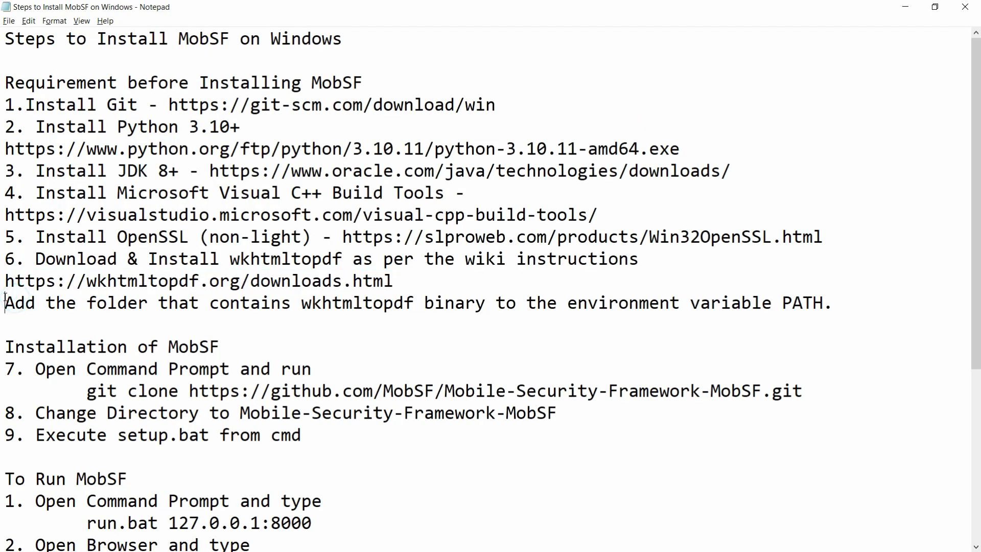
key("shift+End")
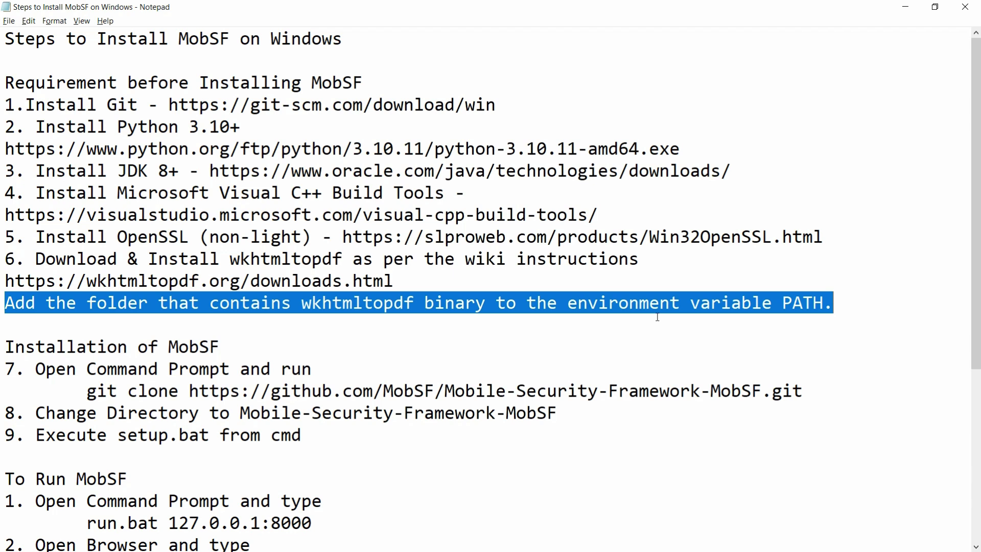
key("super+e")
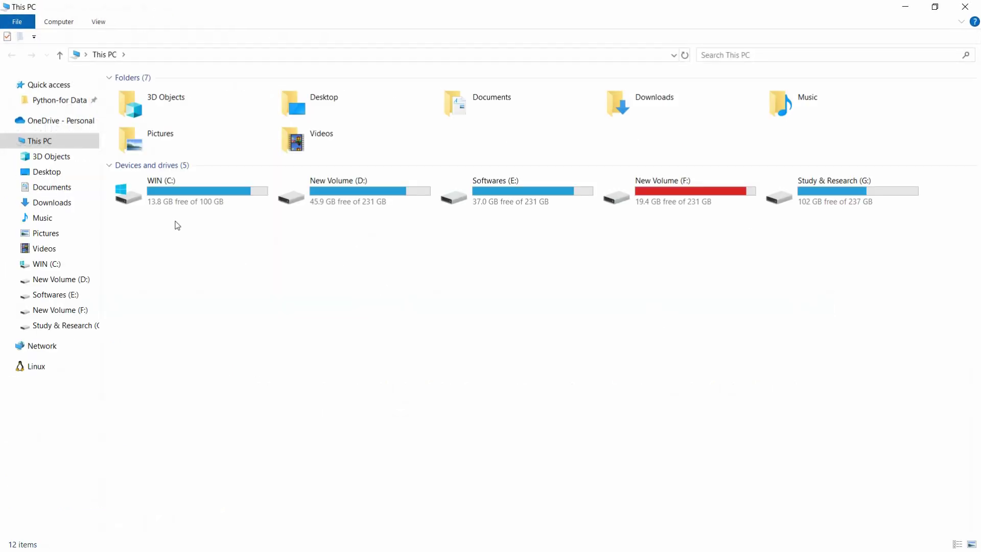
Navigate to C:\Program Files\wkhtmltopdf\bin and show its full path in the address bar.
double_click(196, 204)
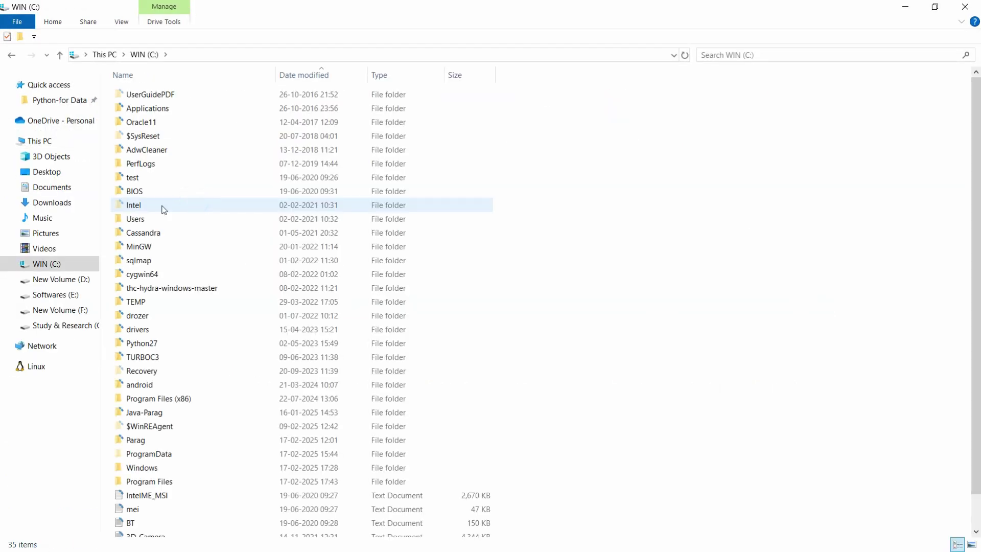
left_click(163, 210)
type("pr")
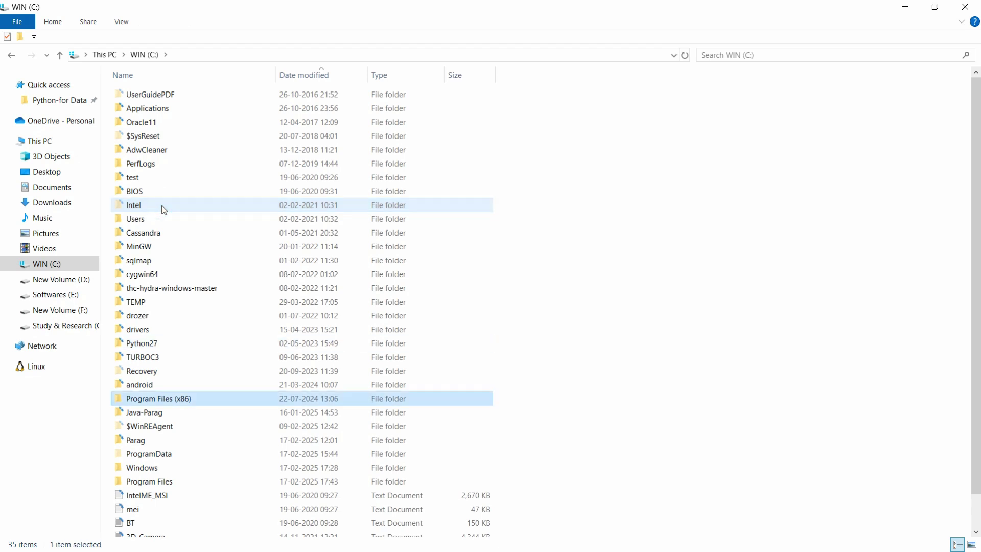
key("Down")
key("Down")
key("Down")
key("Down")
key("Down")
key("Down")
key("Return")
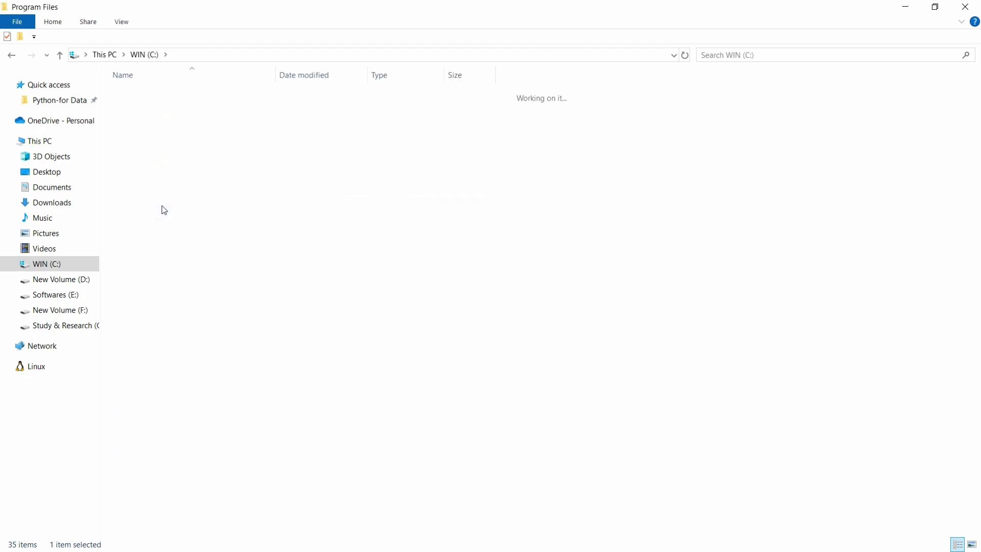
type("wk")
key("Return")
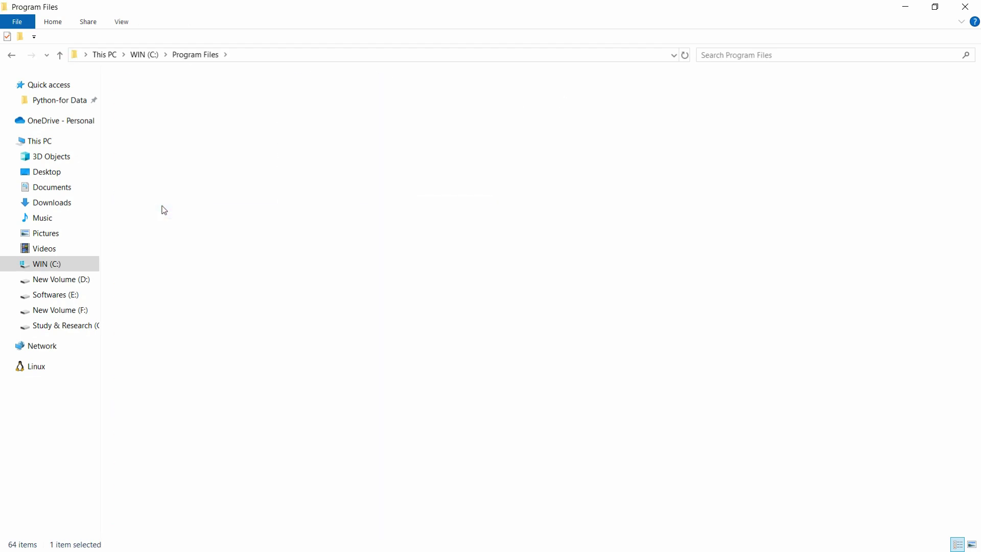
type("b")
key("Return")
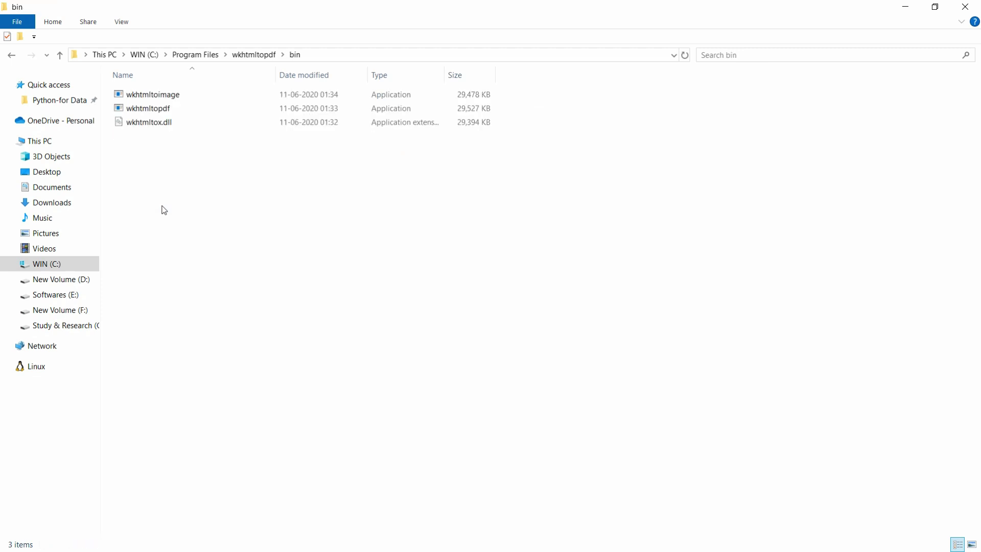
left_click(370, 51)
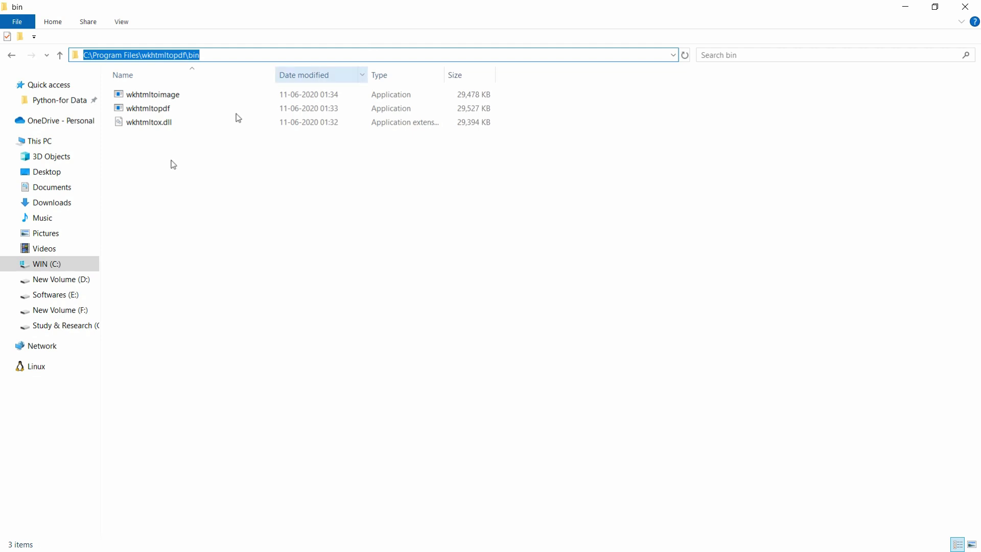
Open System Properties on its Advanced tab via This PC's Properties and Advanced system settings.
right_click(38, 146)
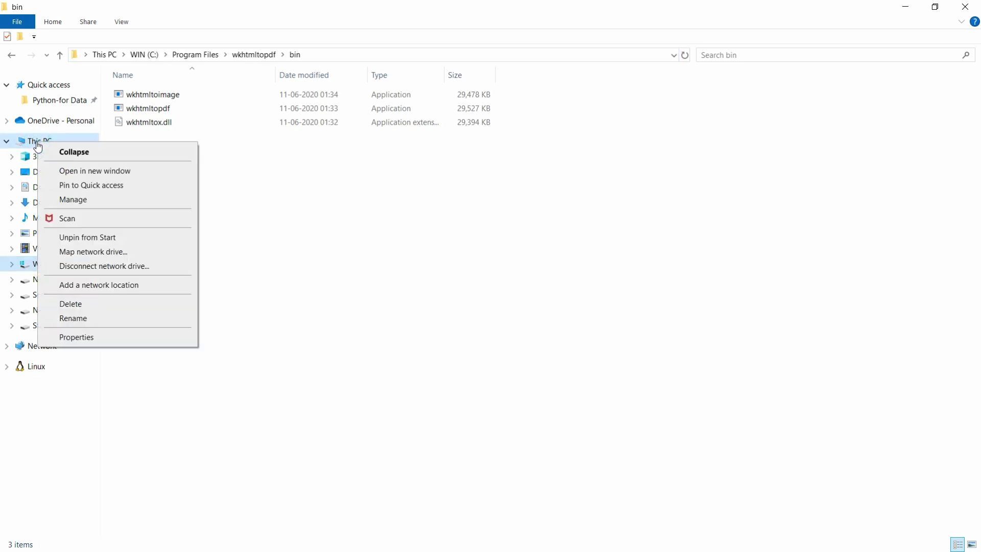
left_click(104, 339)
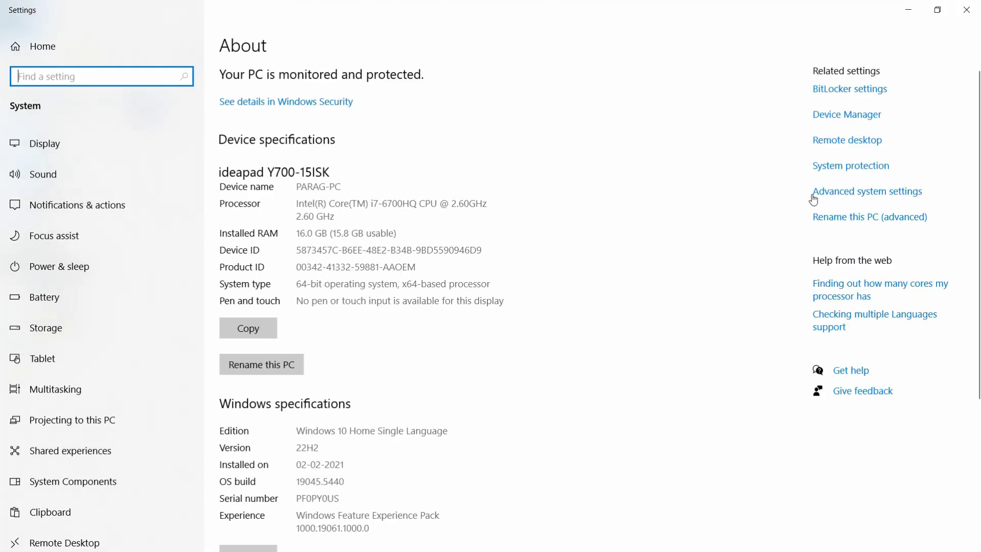
left_click(856, 193)
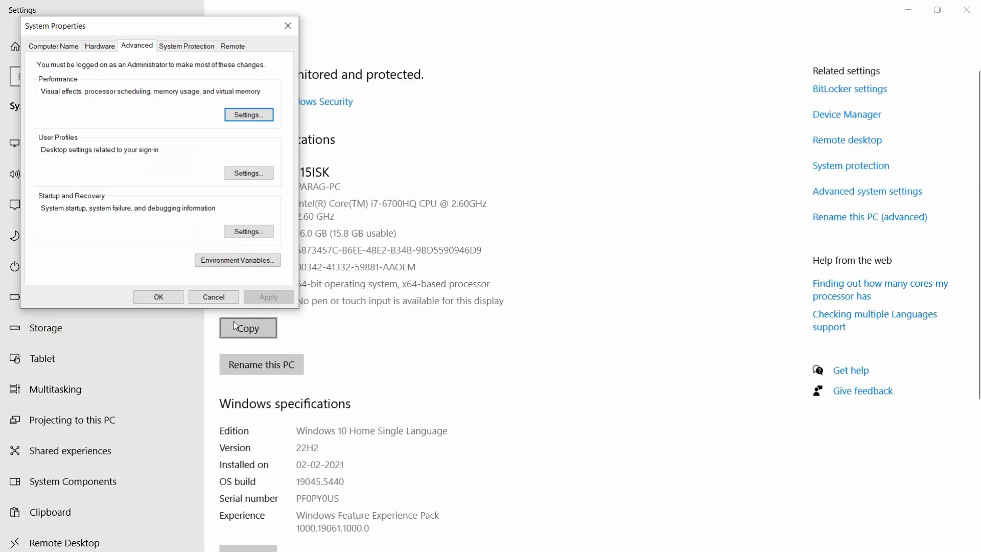
Add C:\Program Files\wkhtmltopdf\bin as a new entry in the system Path variable and save it.
left_click(238, 261)
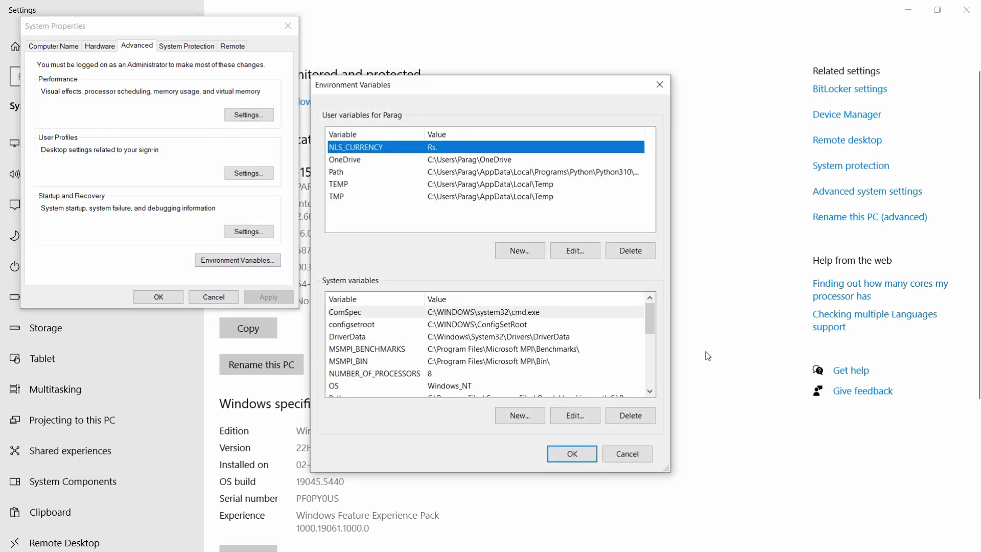
left_click_drag(652, 323, 651, 332)
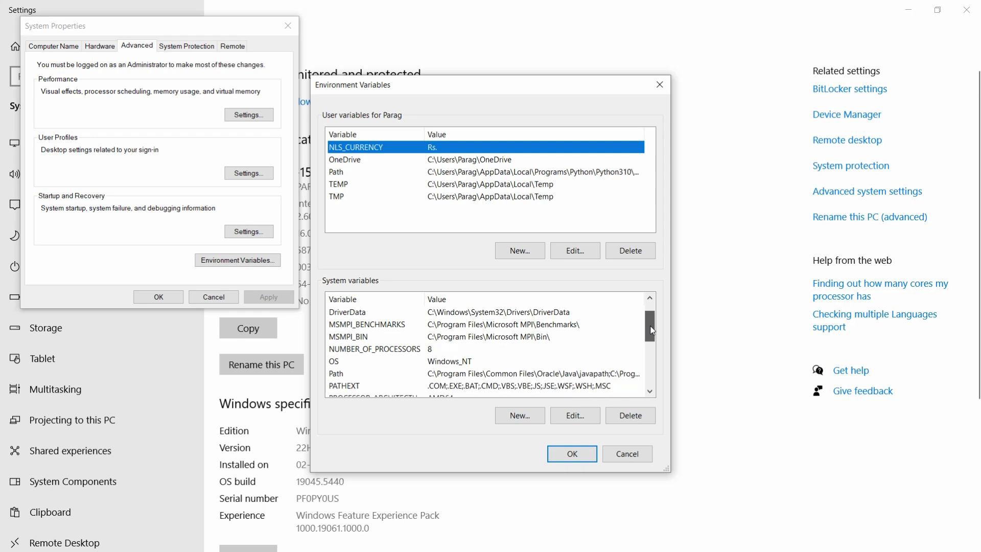
left_click(469, 376)
left_click(581, 415)
left_click(614, 146)
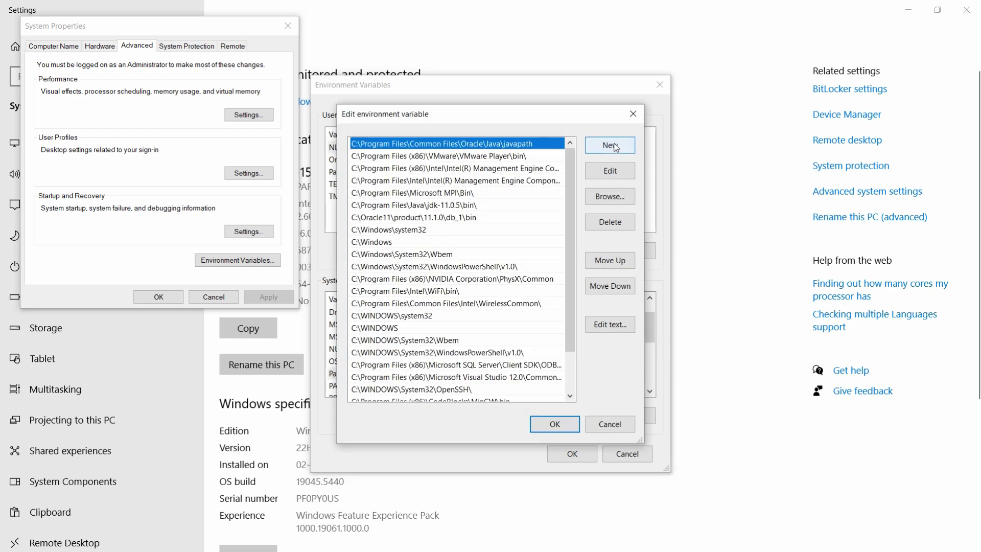
key("ctrl+v")
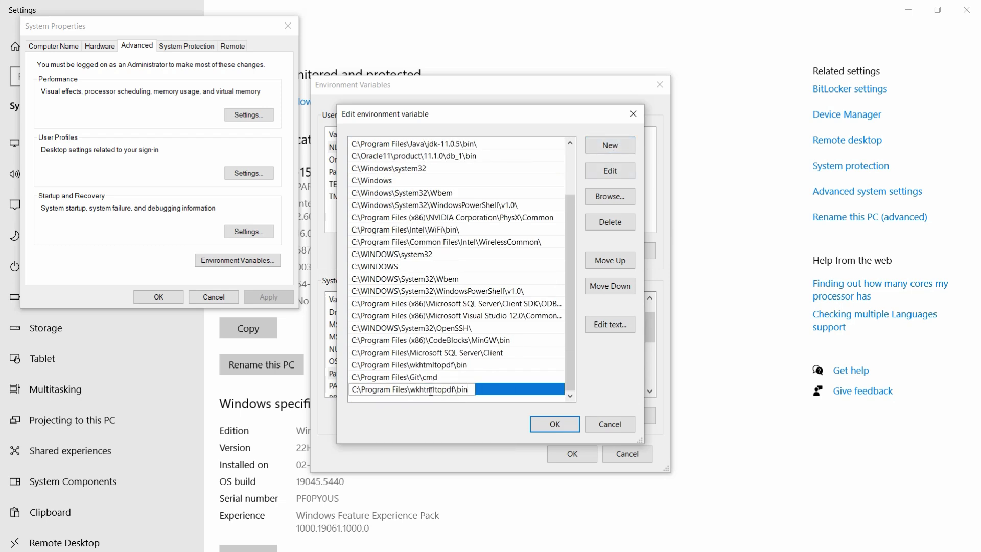
left_click(571, 430)
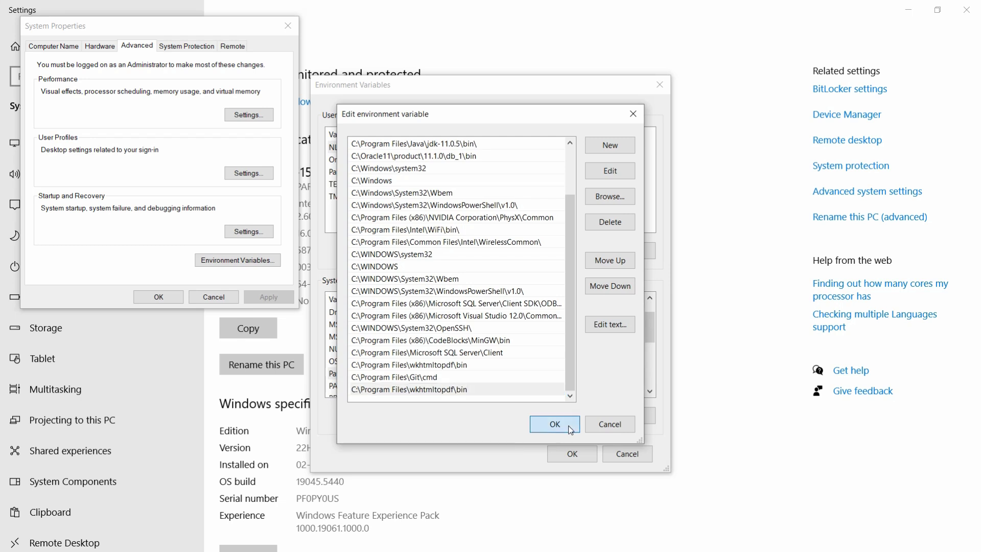
left_click(577, 456)
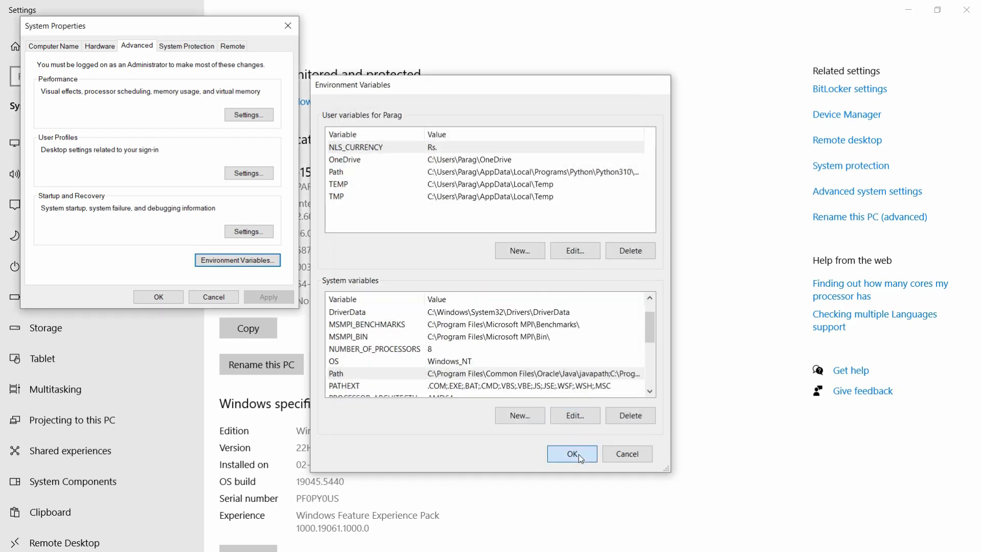
Close System Properties, the Settings window and the bin folder window.
left_click(159, 296)
left_click(964, 6)
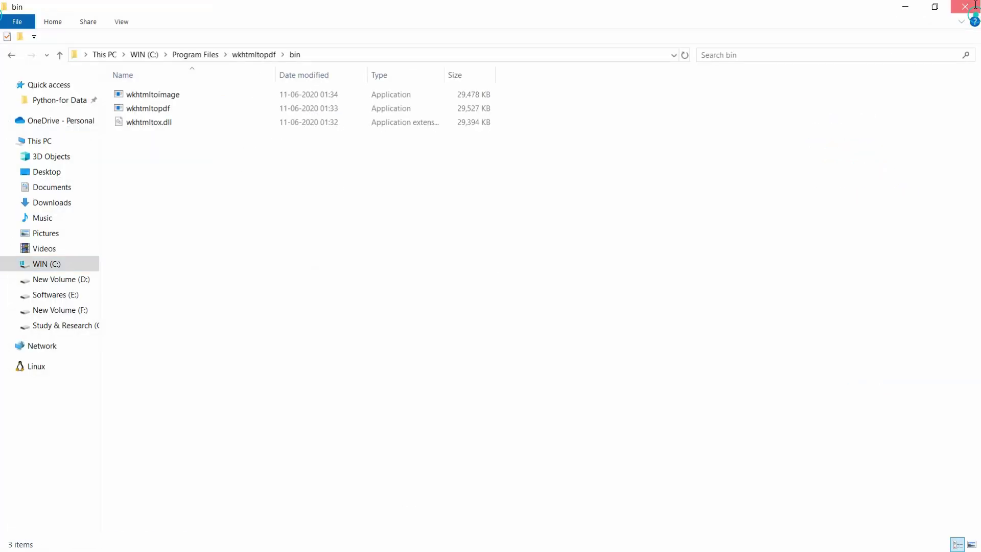
left_click(974, 6)
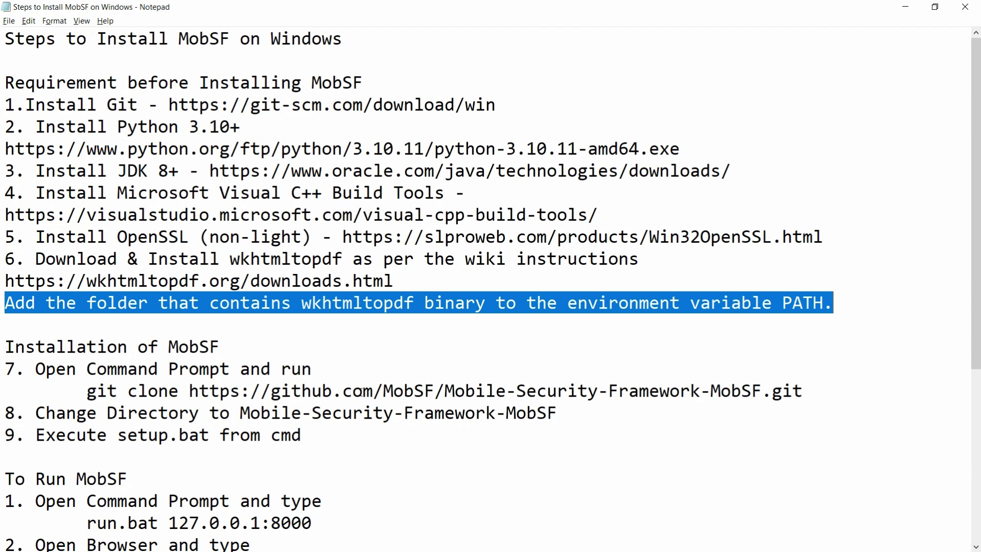
Select the git clone command line for MobSF under the Installation of MobSF heading.
key("Left")
key("Down")
key("Down")
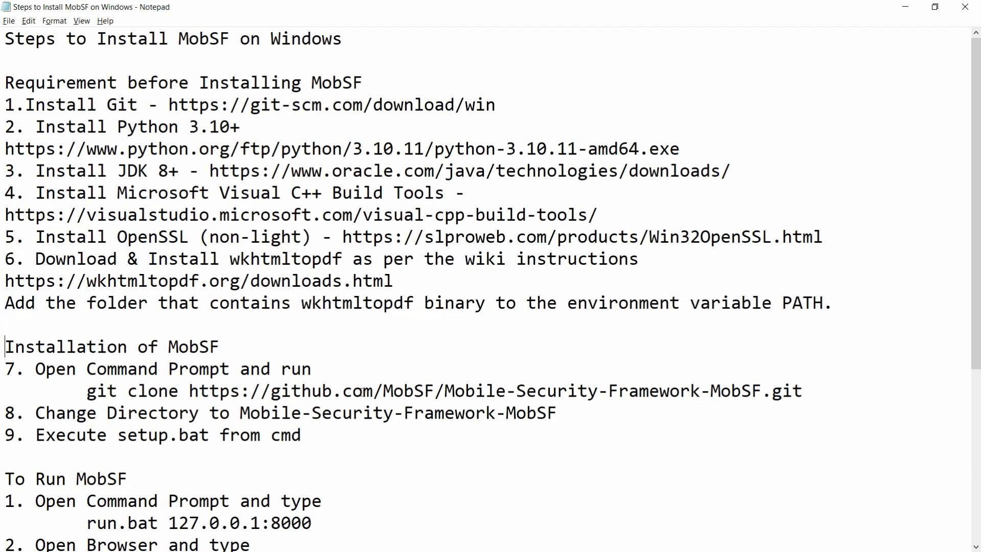
key("shift+End")
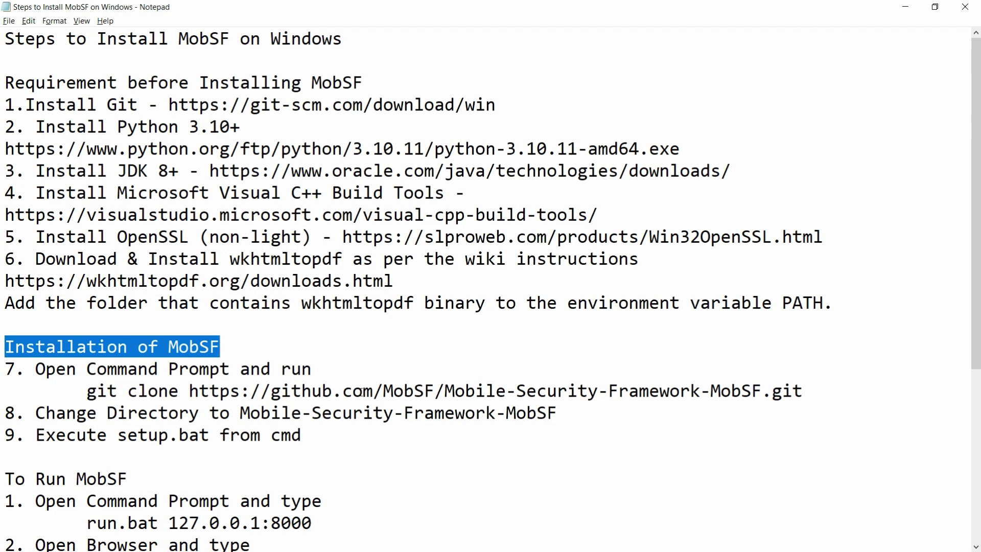
key("Down")
key("Down")
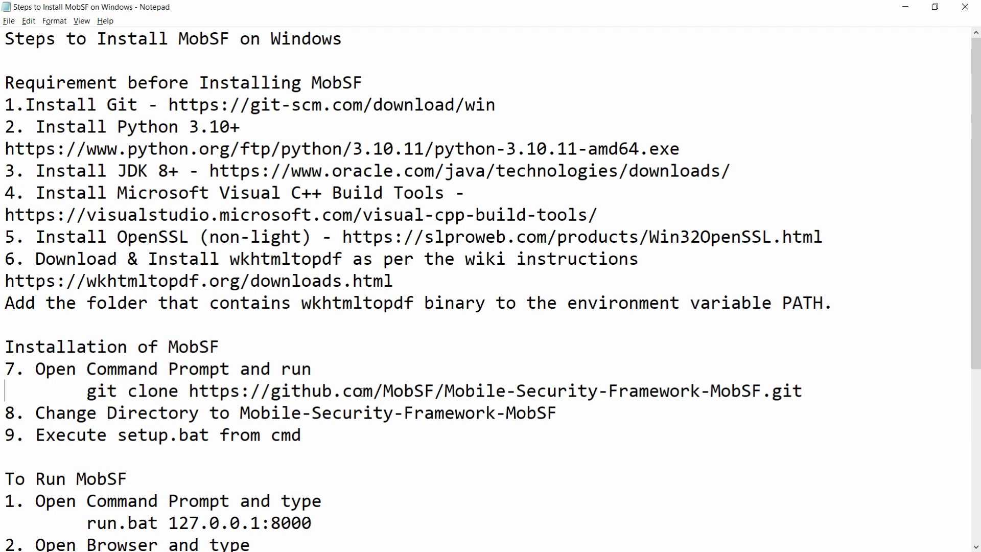
key("shift+End")
key("ctrl+c")
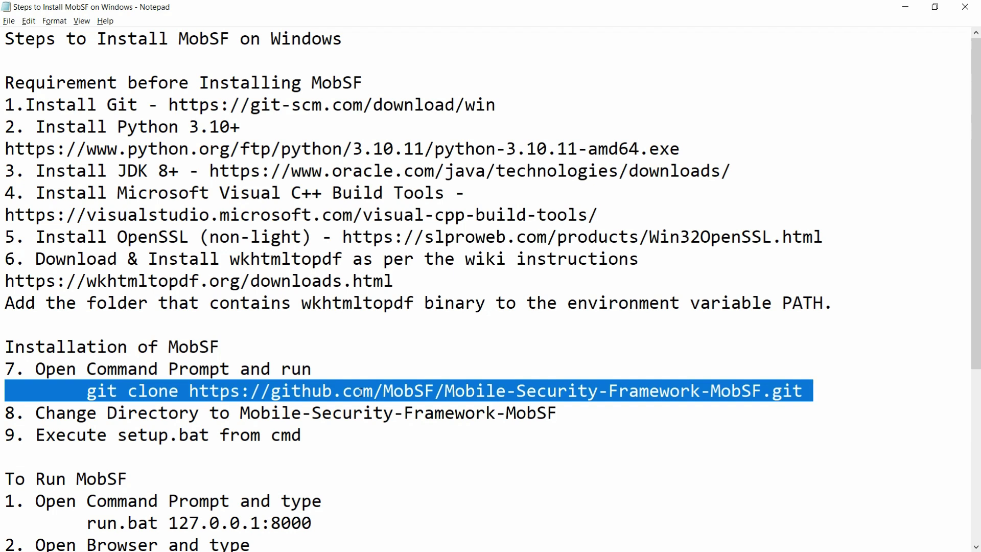
Launch Command Prompt via the cmd search and maximize its window.
key("super")
type("cmd")
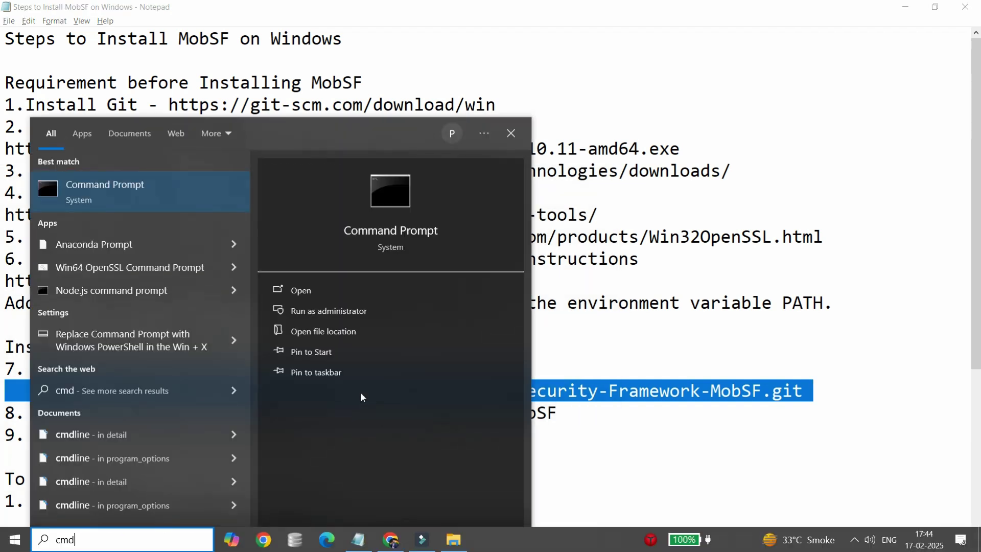
key("Return")
key("alt+space")
key("x")
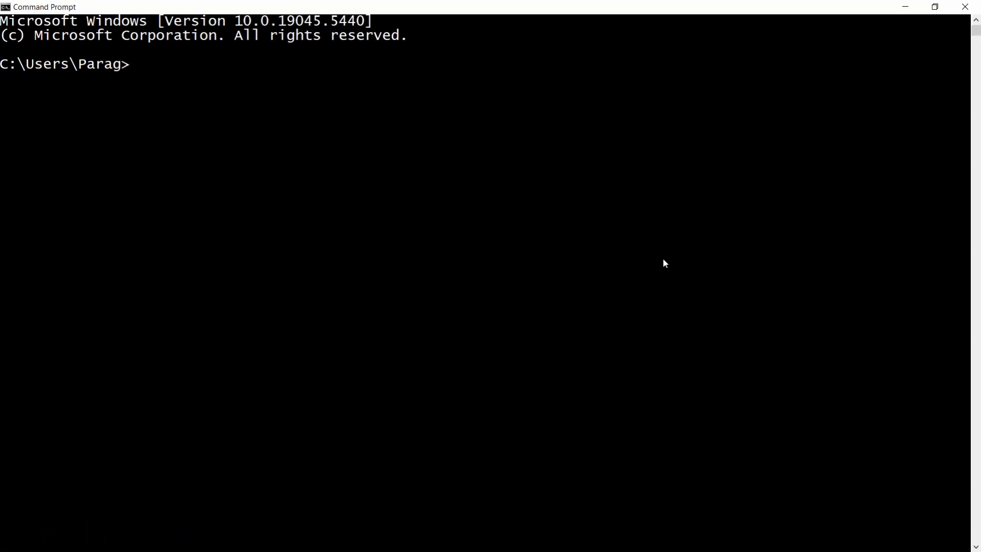
Run the pasted git clone command for the MobSF repository, then return to Notepad.
key("ctrl+v")
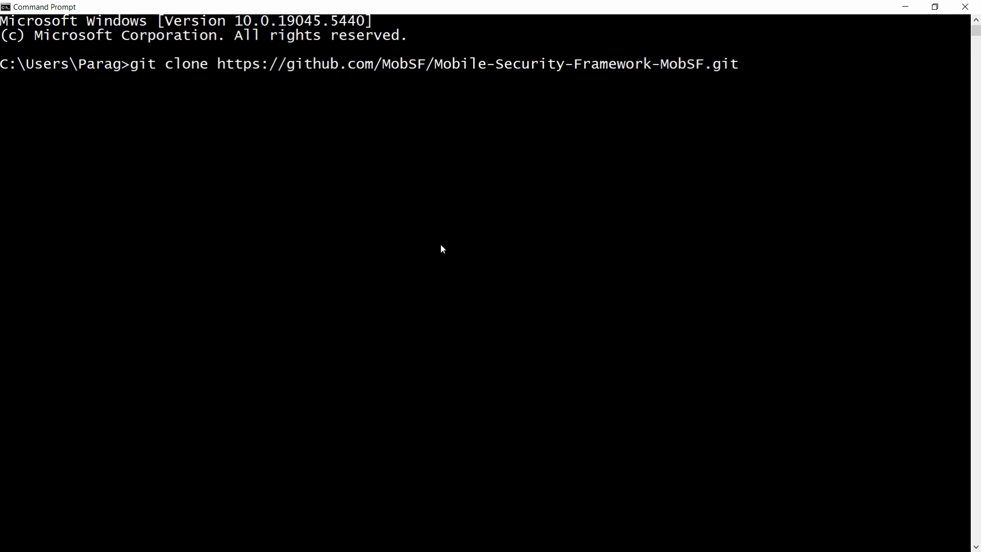
key("Return")
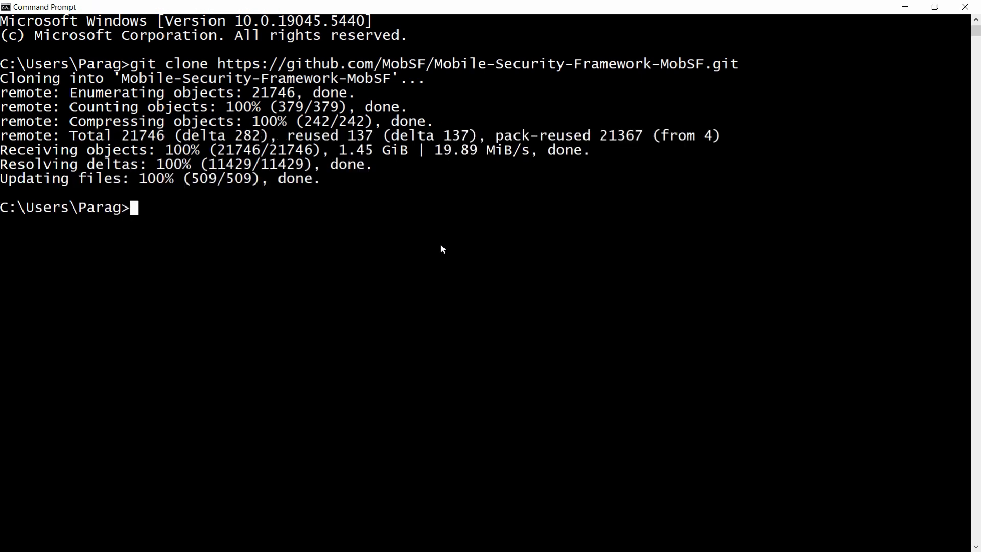
key("alt+Tab")
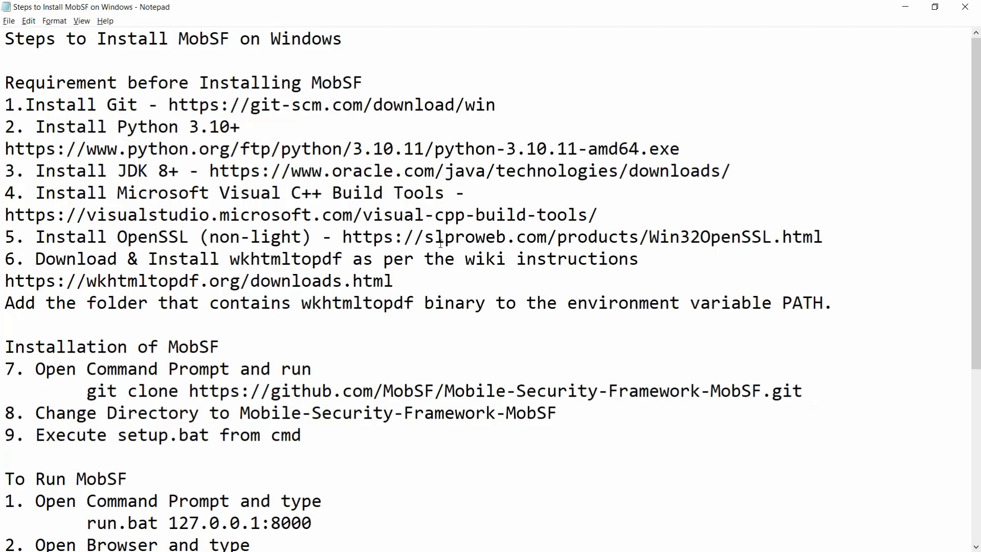
Check the step 8 directory instruction and note the home folder the repository cloned into.
key("shift+End")
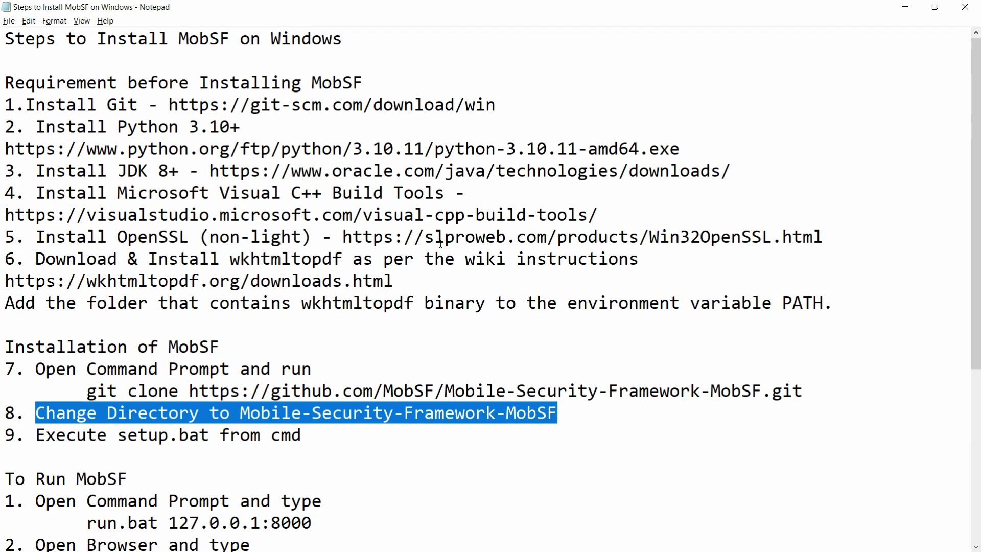
key("alt+Tab")
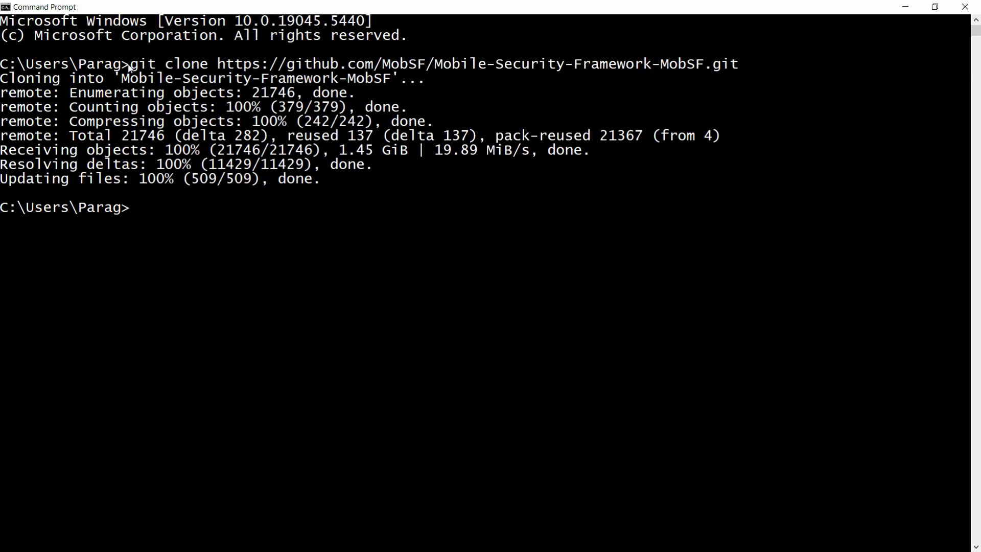
left_click_drag(128, 64, 2, 66)
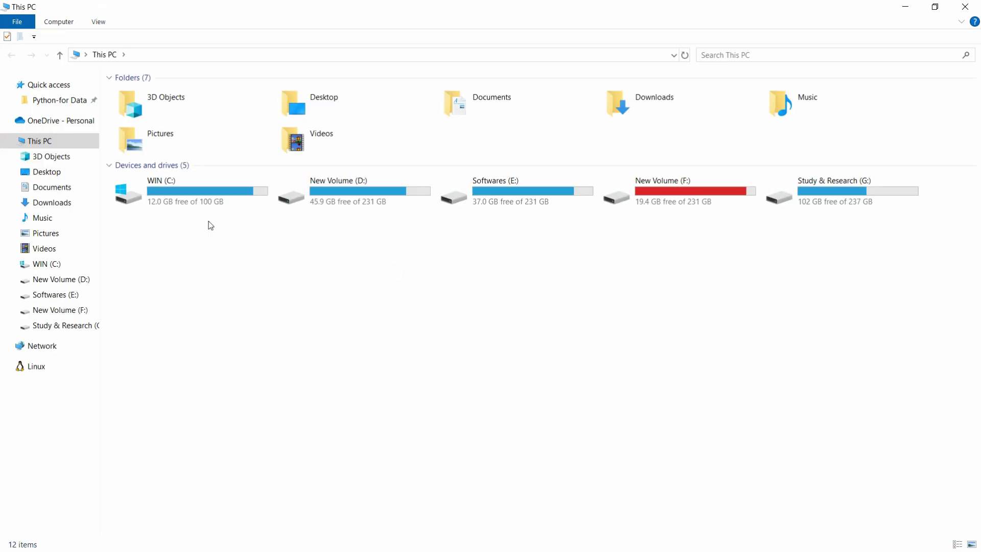
Browse C: > Users > user folder into Mobile-Security-Framework-MobSF and point out run.bat and setup.bat.
double_click(203, 200)
double_click(203, 201)
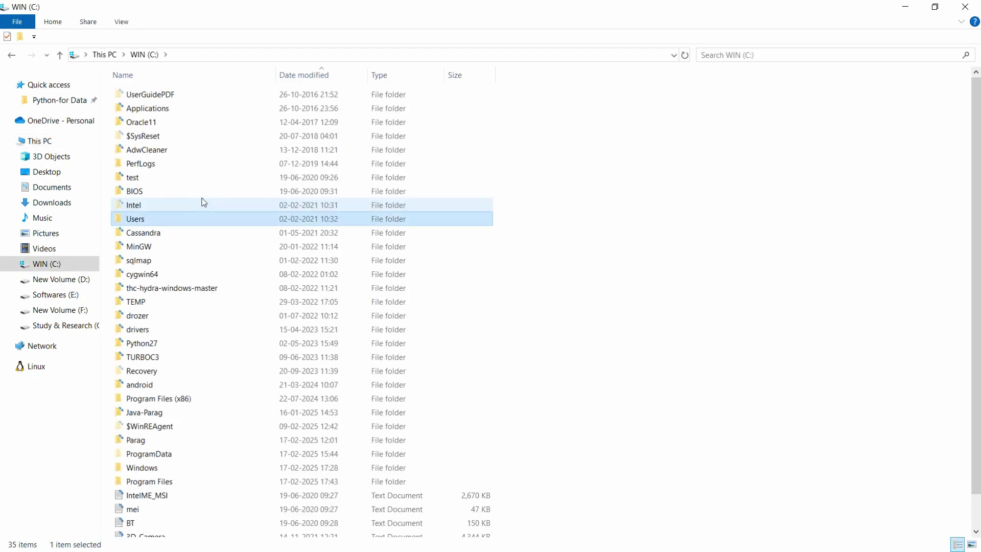
key("Return")
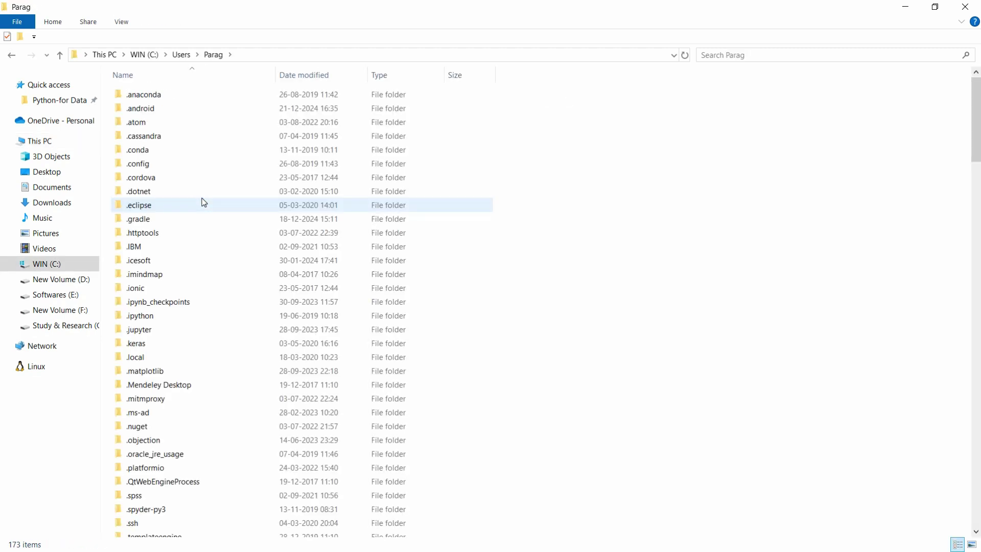
key("m")
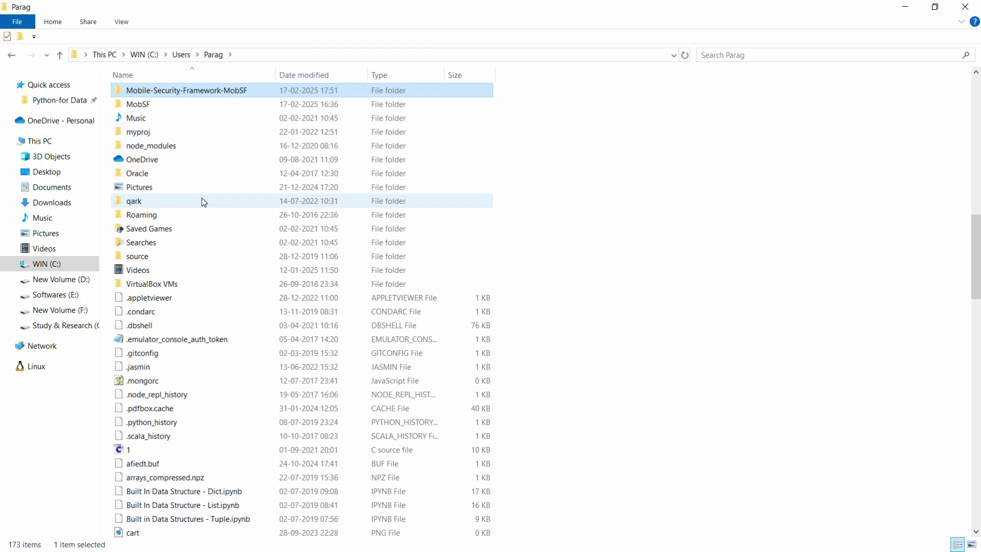
left_click(176, 93)
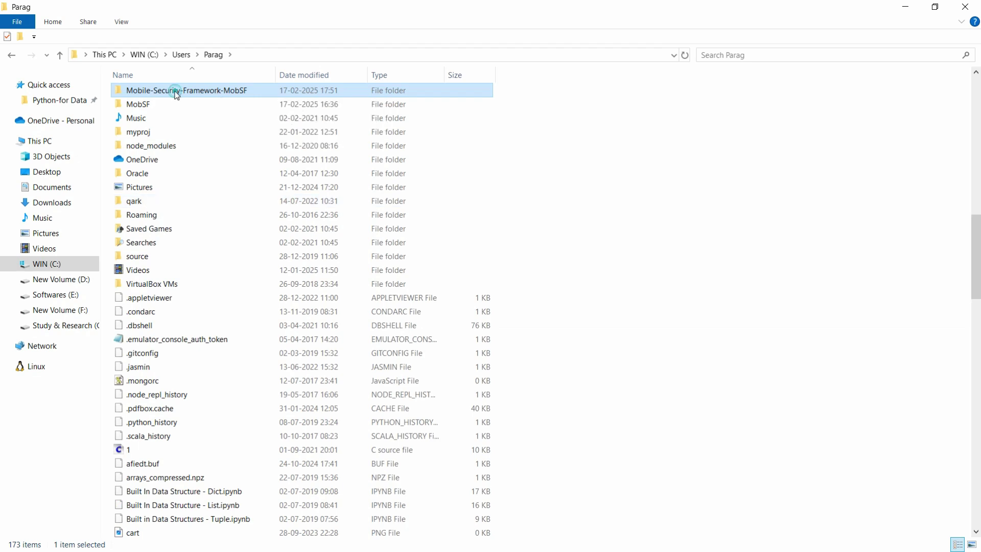
double_click(176, 93)
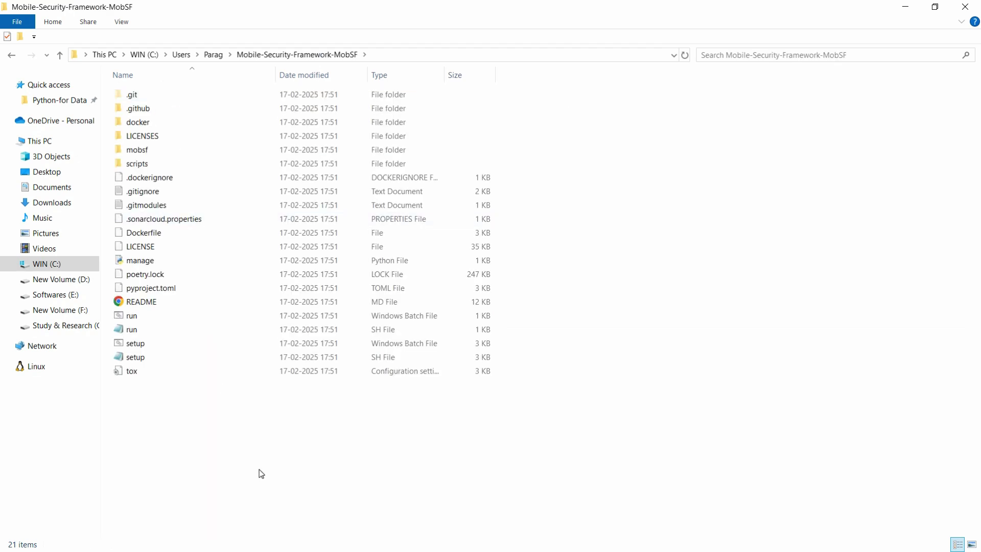
left_click(135, 320)
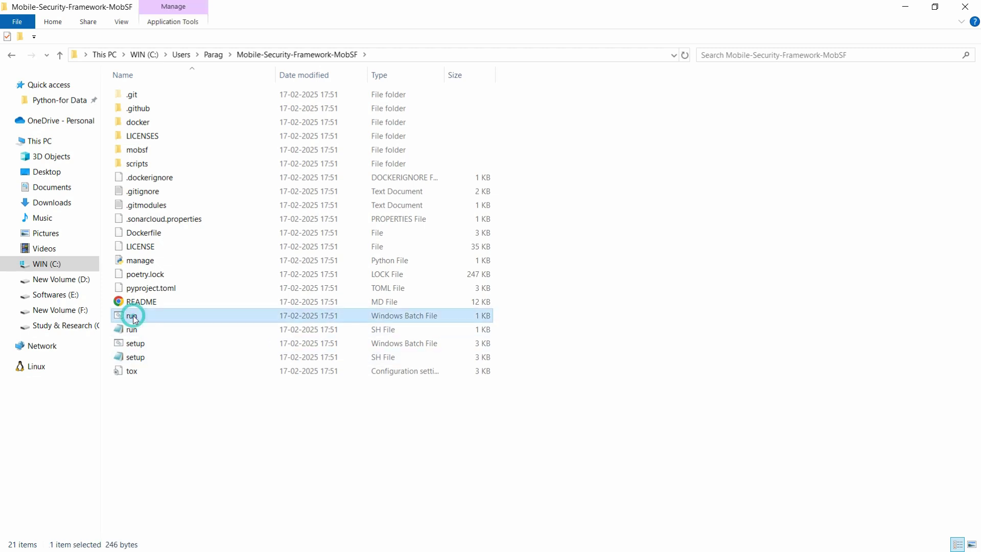
left_click(143, 350)
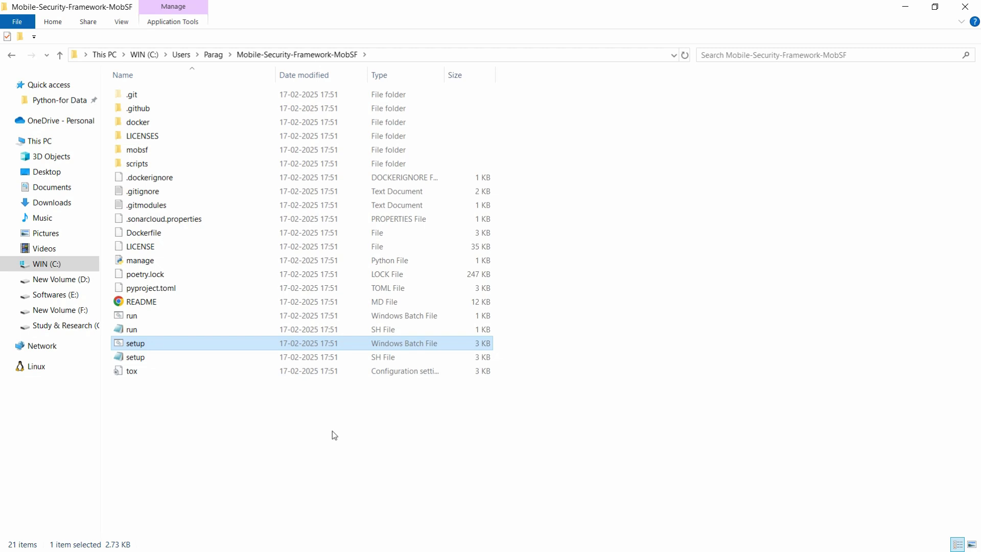
left_click(906, 6)
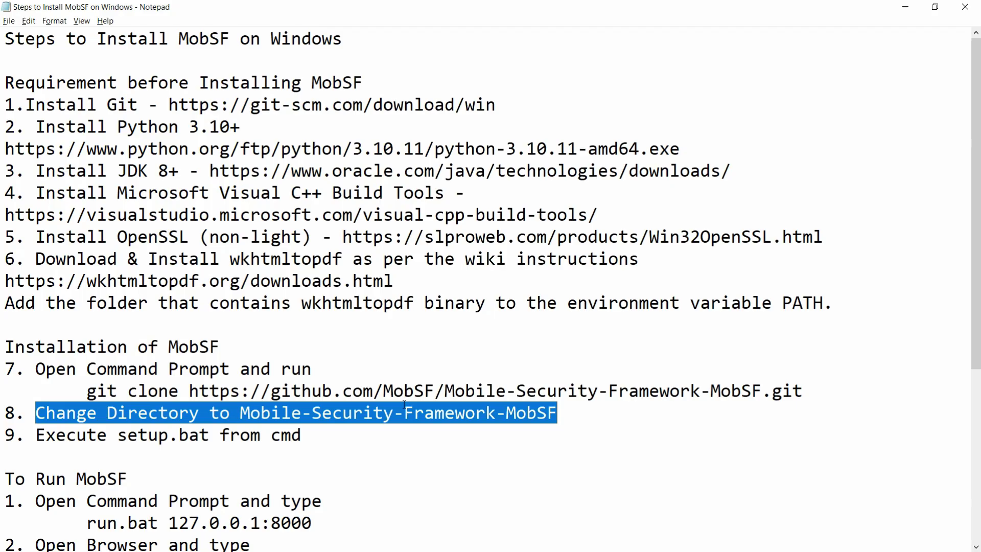
Change into the Mobile-Security-Framework-MobSF folder using cd mob with Tab completion.
key("alt+Tab")
type("cd")
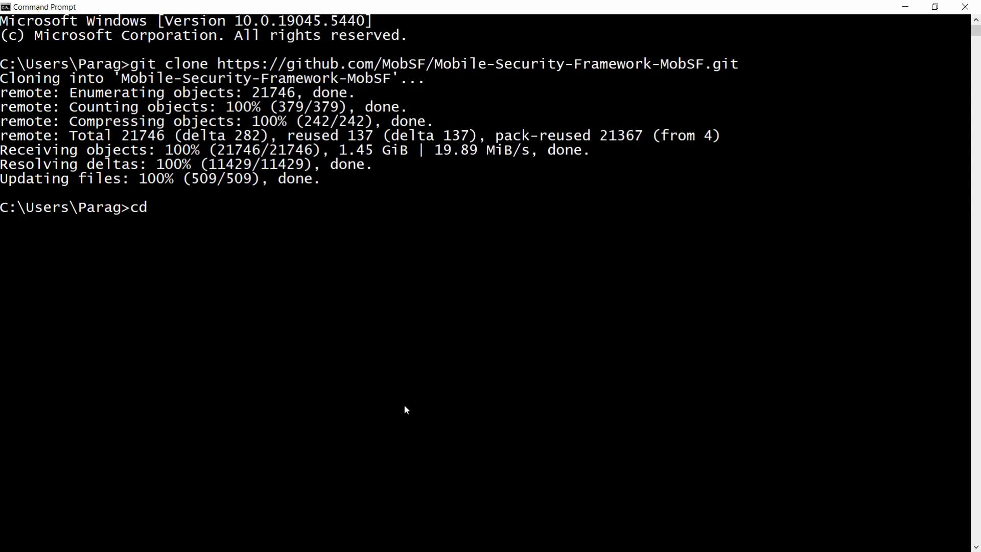
type(" mob")
key("Tab")
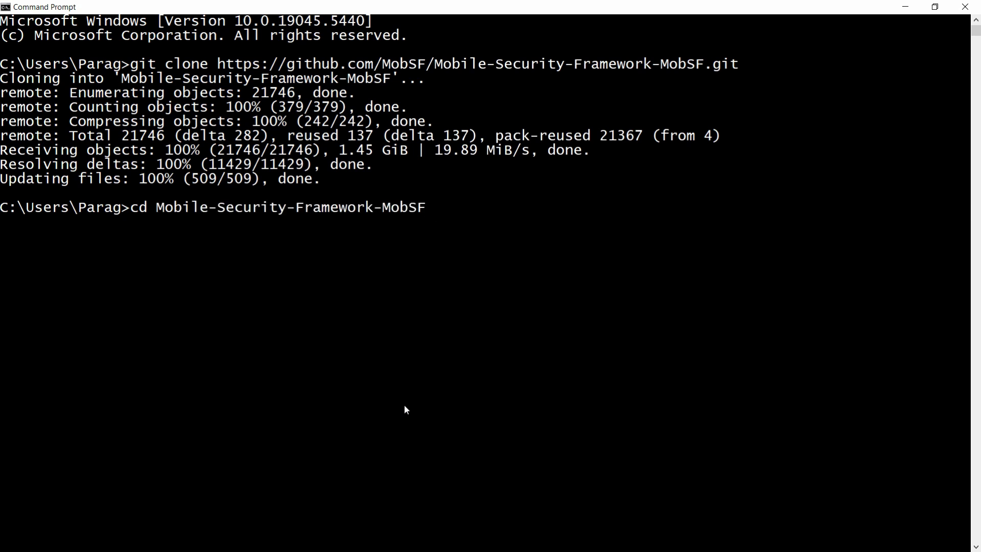
key("Return")
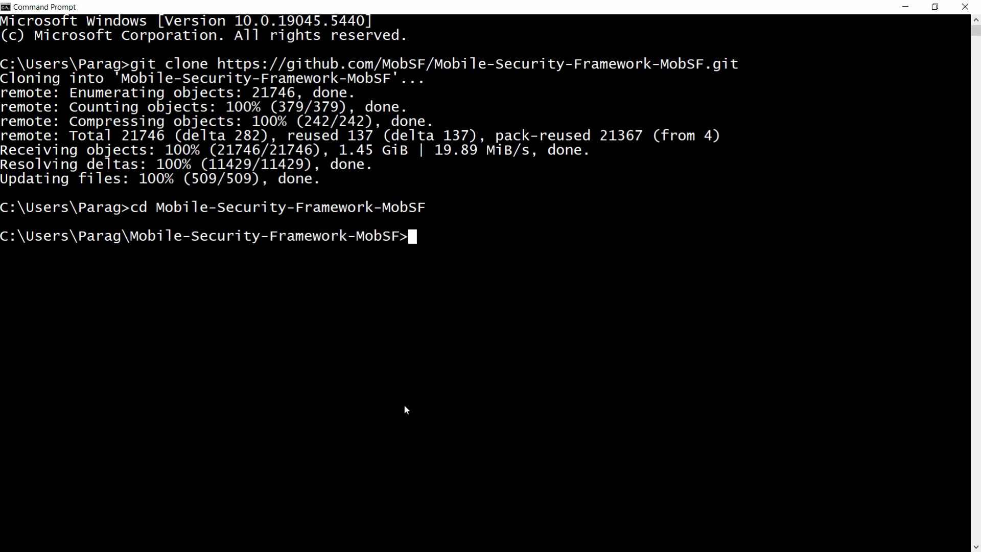
Run setup.bat until MobSF reports Installation Complete.
type("set")
key("Tab")
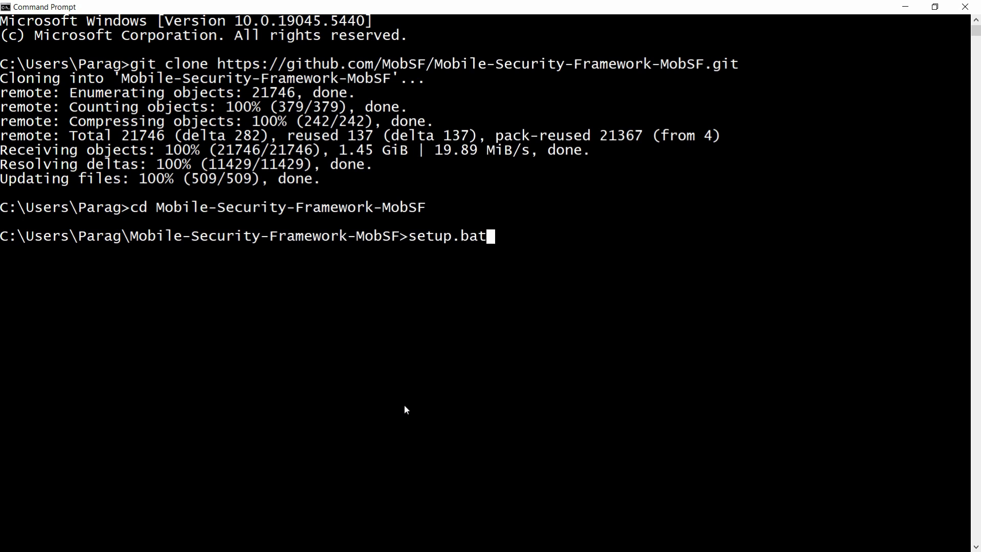
key("Return")
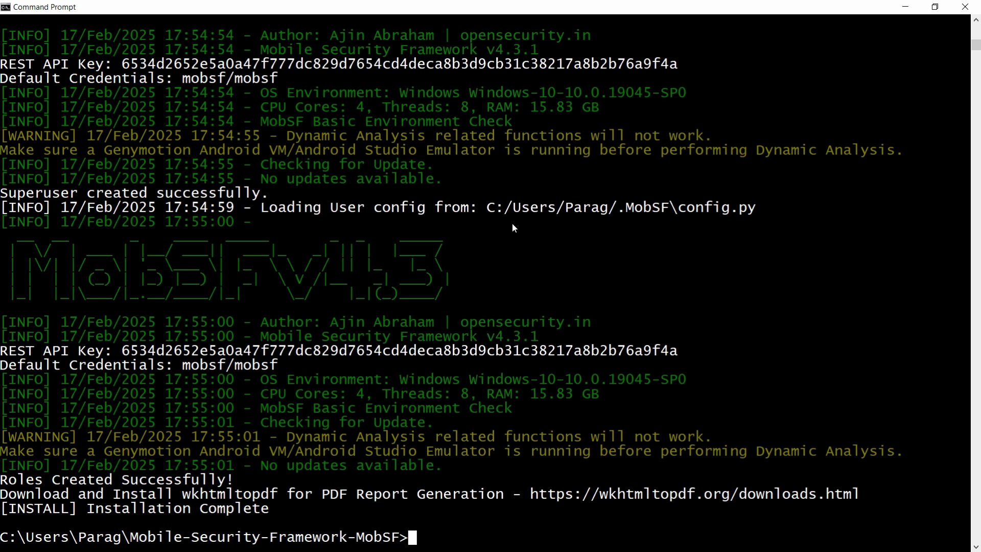
Select the run.bat 127.0.0.1:8000 command under the To Run MobSF notes.
key("alt+Tab")
scroll(512, 223, "down", 2)
key("Up")
key("Up")
key("Up")
key("Up")
key("Up")
key("Up")
key("Up")
key("Up")
key("Up")
key("Up")
key("Up")
key("Up")
key("Up")
key("Up")
key("Up")
key("Down")
key("Down")
key("shift+Down")
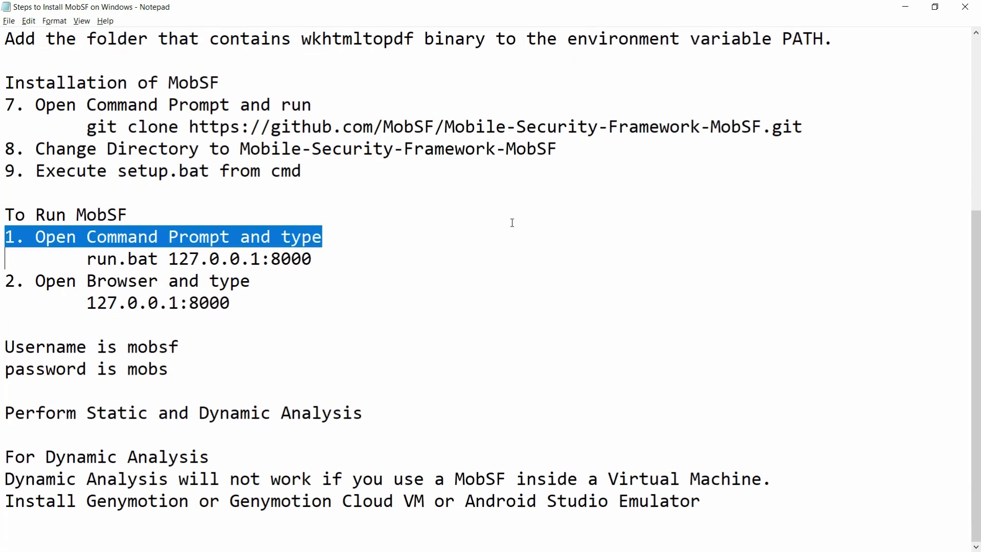
key("Down")
key("Up")
key("Right")
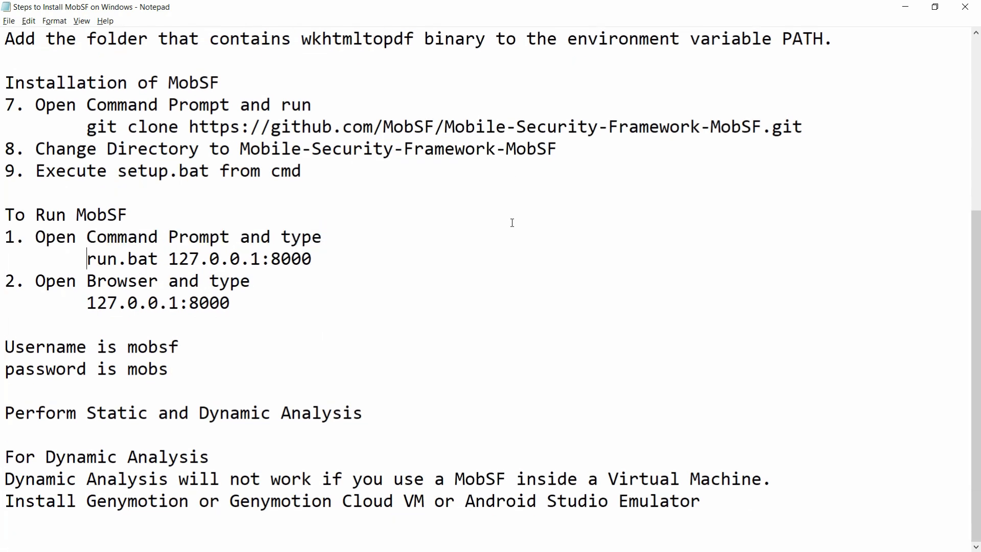
key("shift+End")
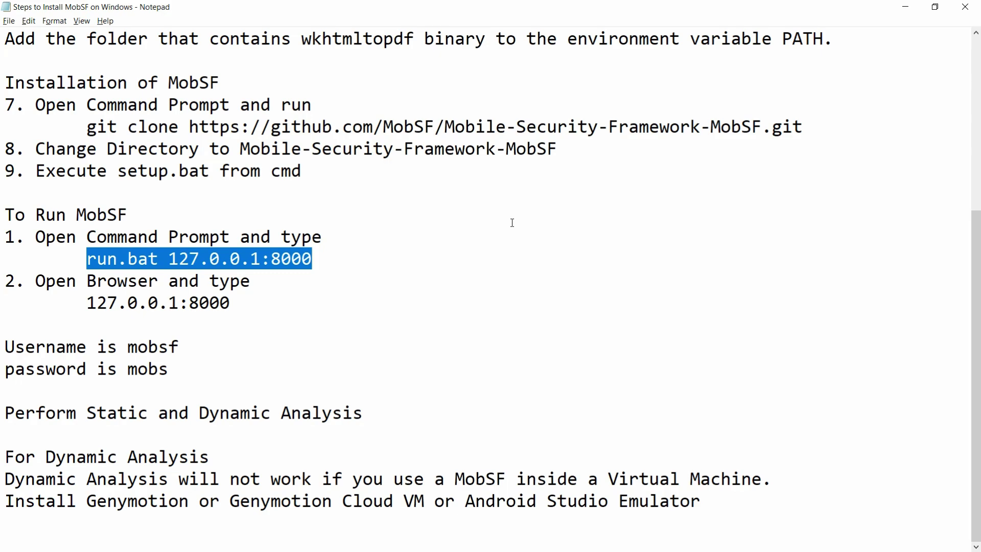
Clear the console and start MobSF with run.bat 127.0.0.1:8000.
key("alt+Tab")
type("cls")
key("Return")
type("run.bat 127.0.0.1:8000")
key("Return")
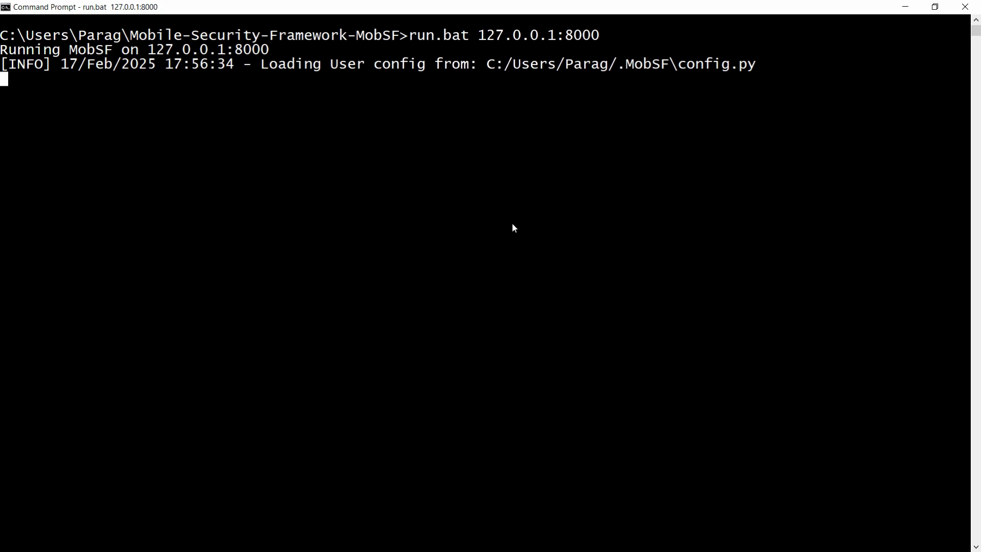
key("alt+Tab")
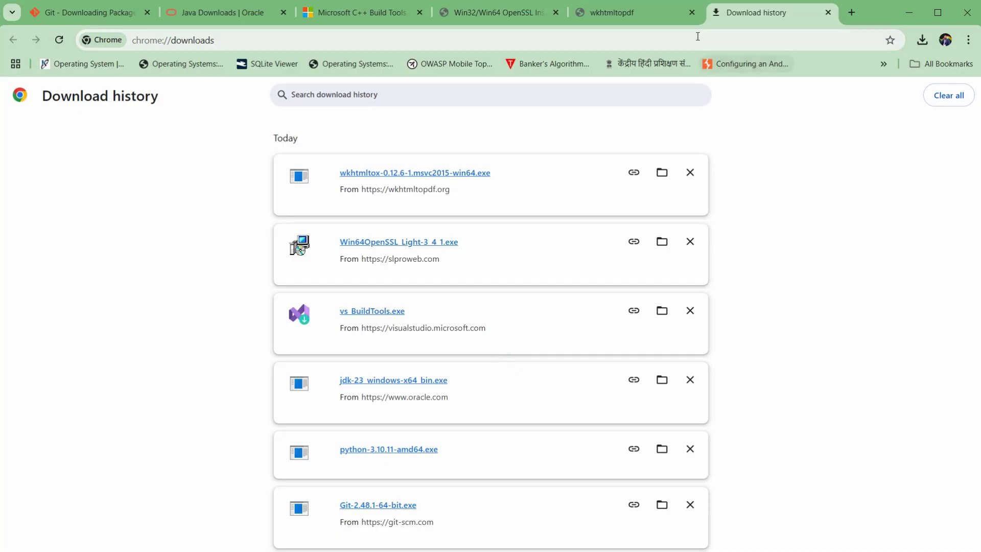
Load the MobSF site at 127.0.0.1:8000 in Chrome.
left_click(699, 37)
type("127.0.0.1:8000")
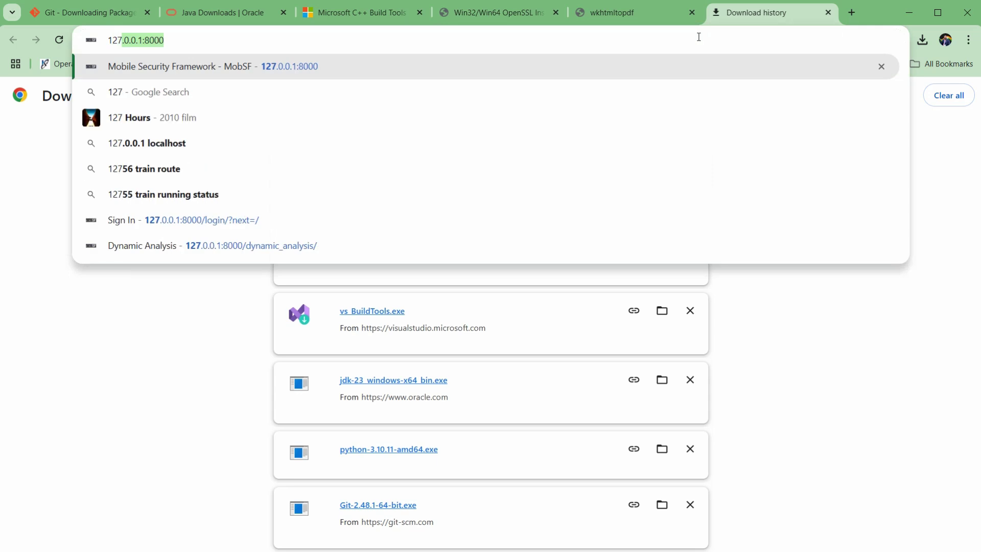
key("Right")
key("ctrl+a")
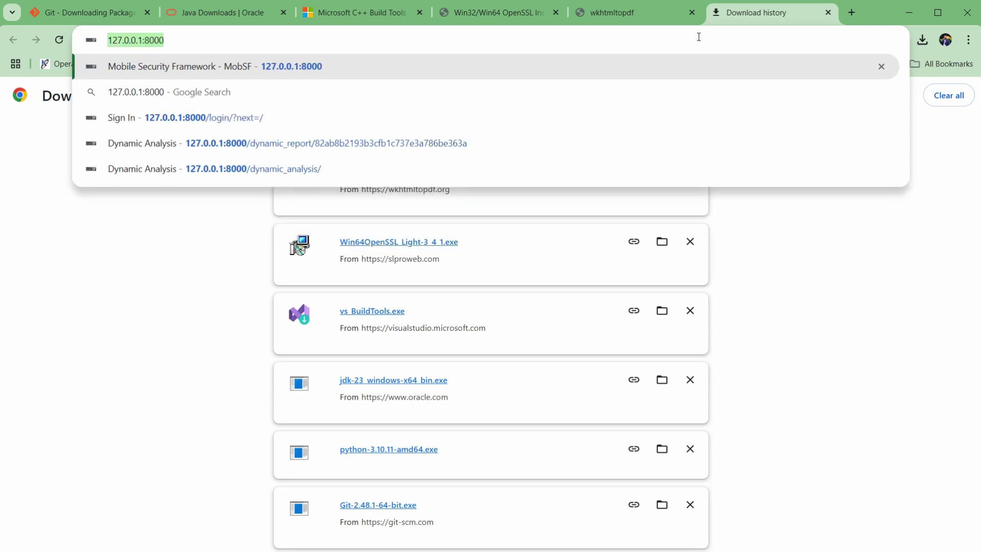
key("Return")
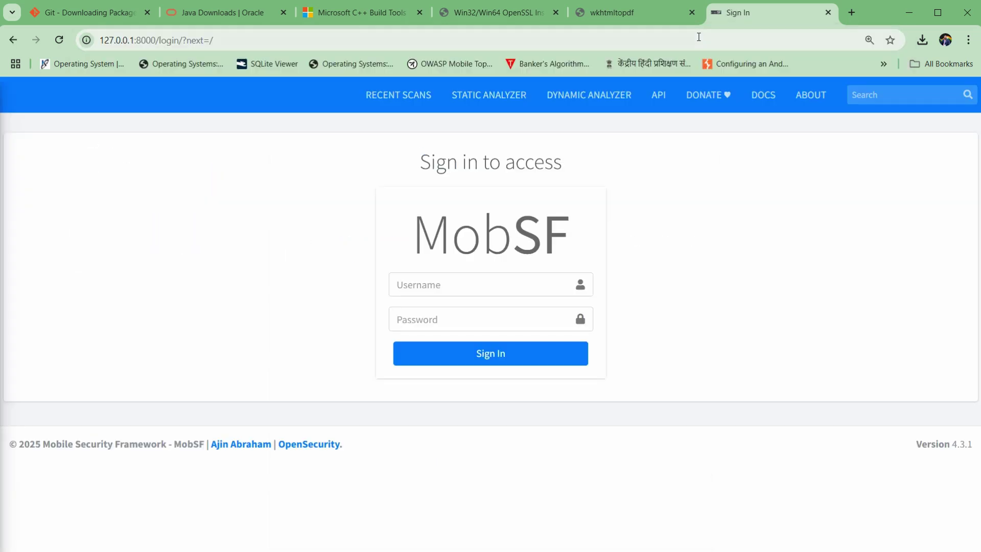
Sign in with the default MobSF username and password, then return to the server console.
left_click(455, 279)
type("mobsf")
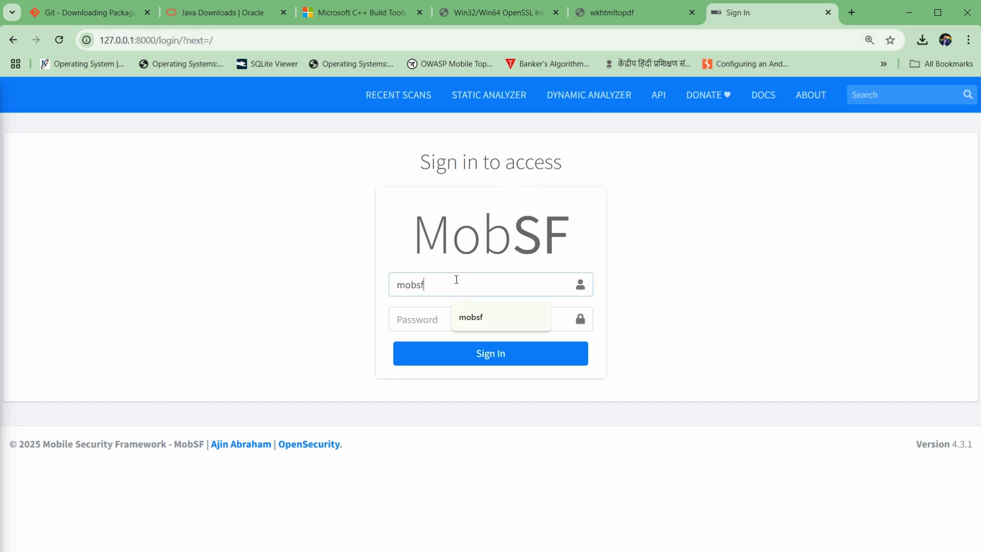
key("Tab")
type("mobs")
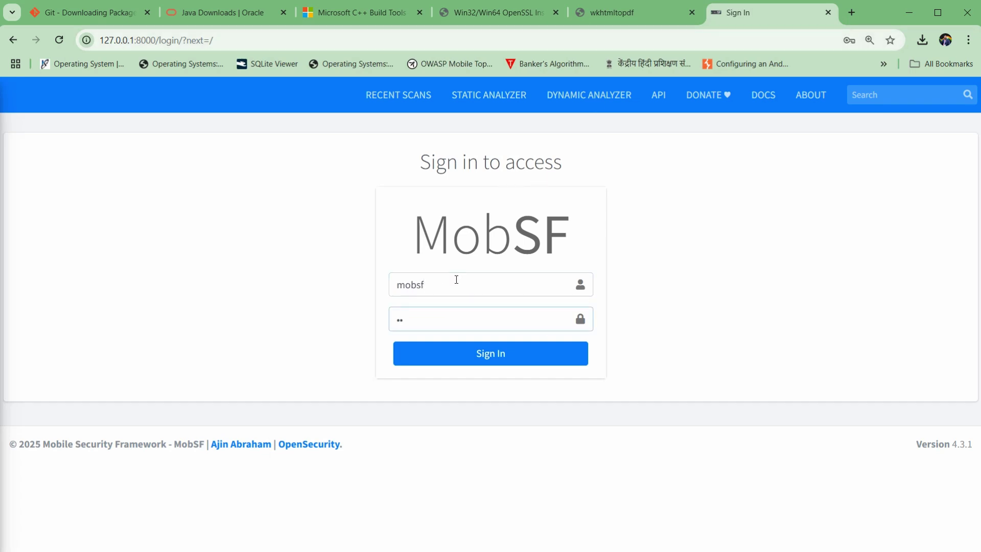
type("f")
left_click(510, 358)
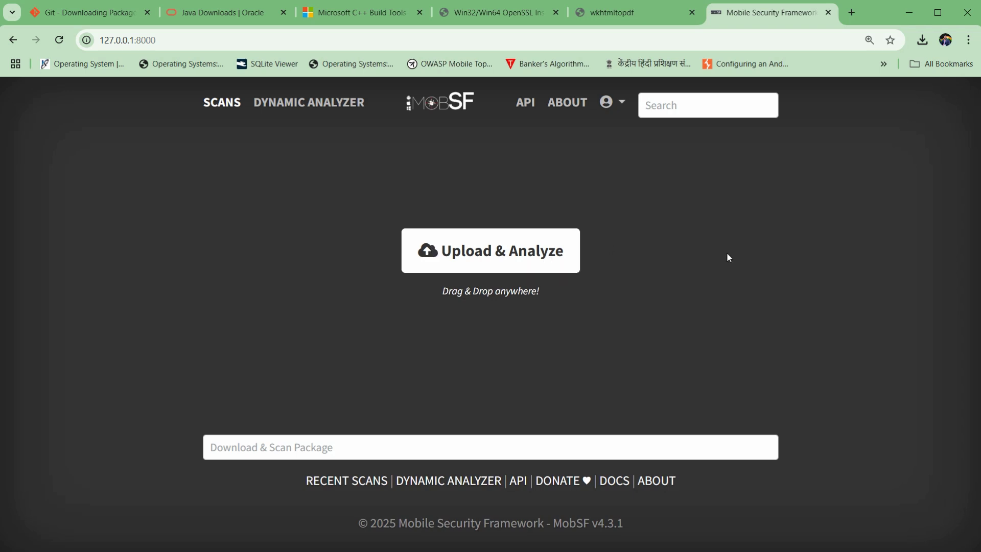
key("alt+Tab")
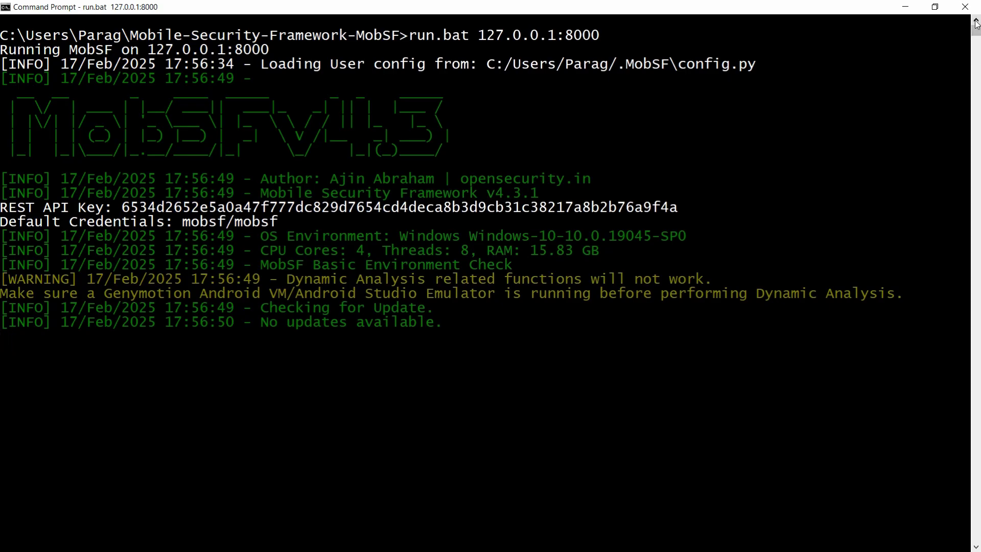